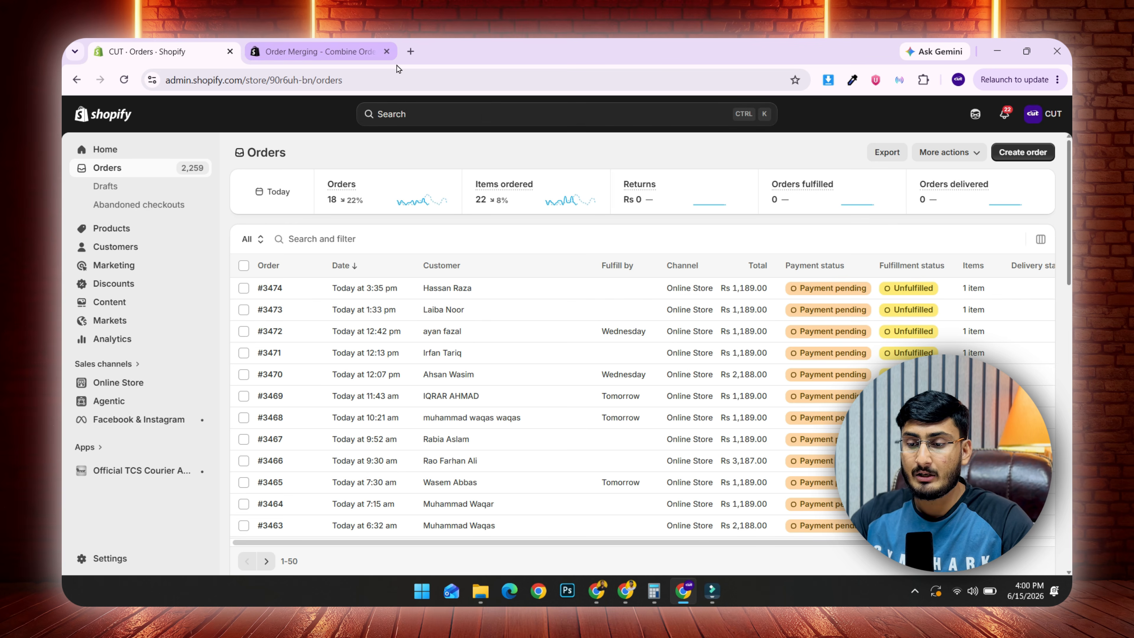
Install the free Order Merging - Combine Orders app from its Shopify App Store listing.
left_click(325, 43)
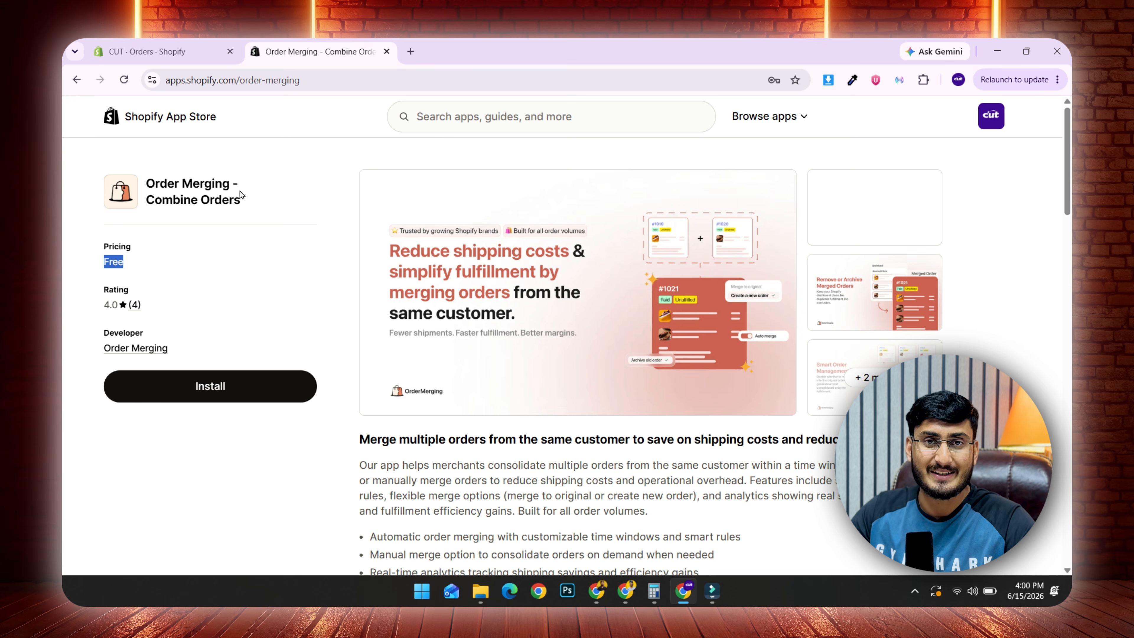
left_click(276, 190)
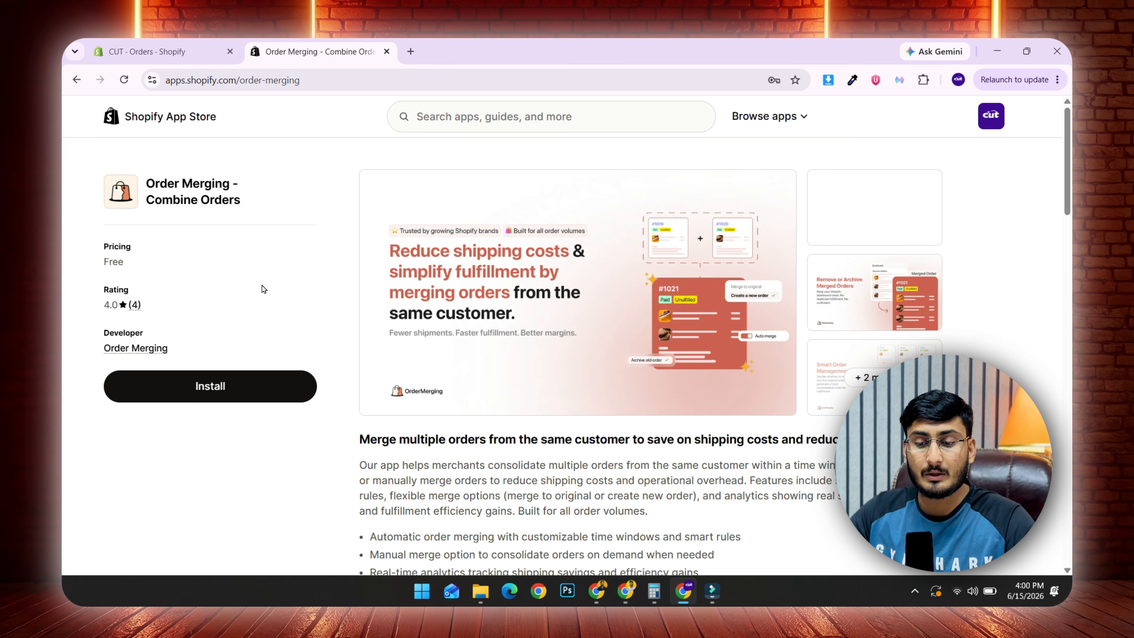
left_click(200, 386)
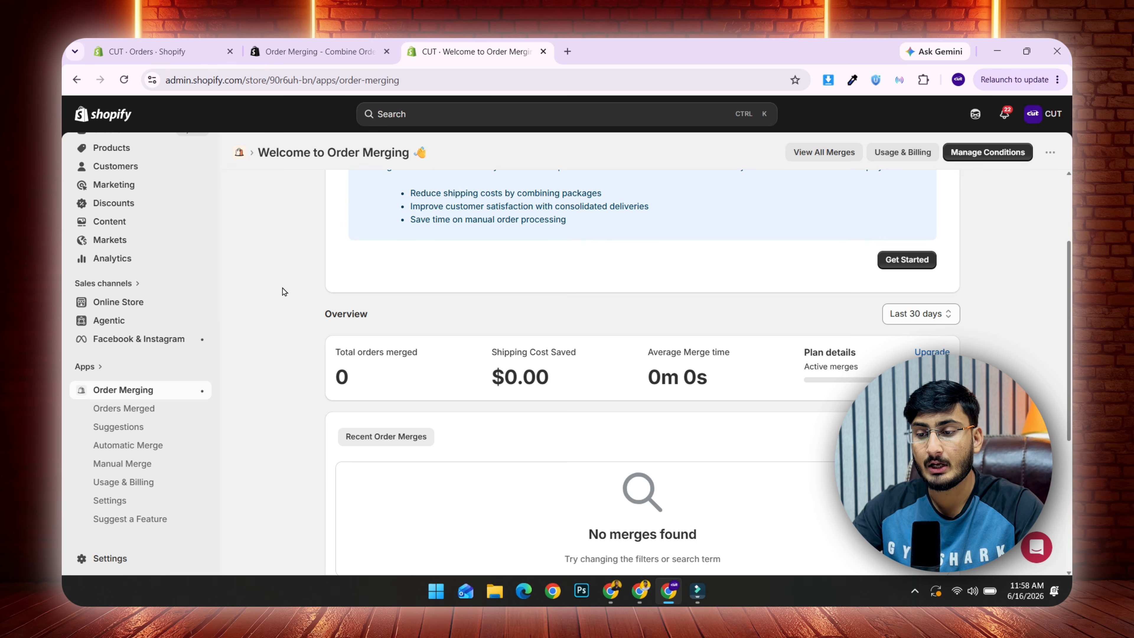
Review the Order Merging dashboard, including the merge conditions introduction, overview figures, plan details and help section.
scroll(282, 288, "up", 3)
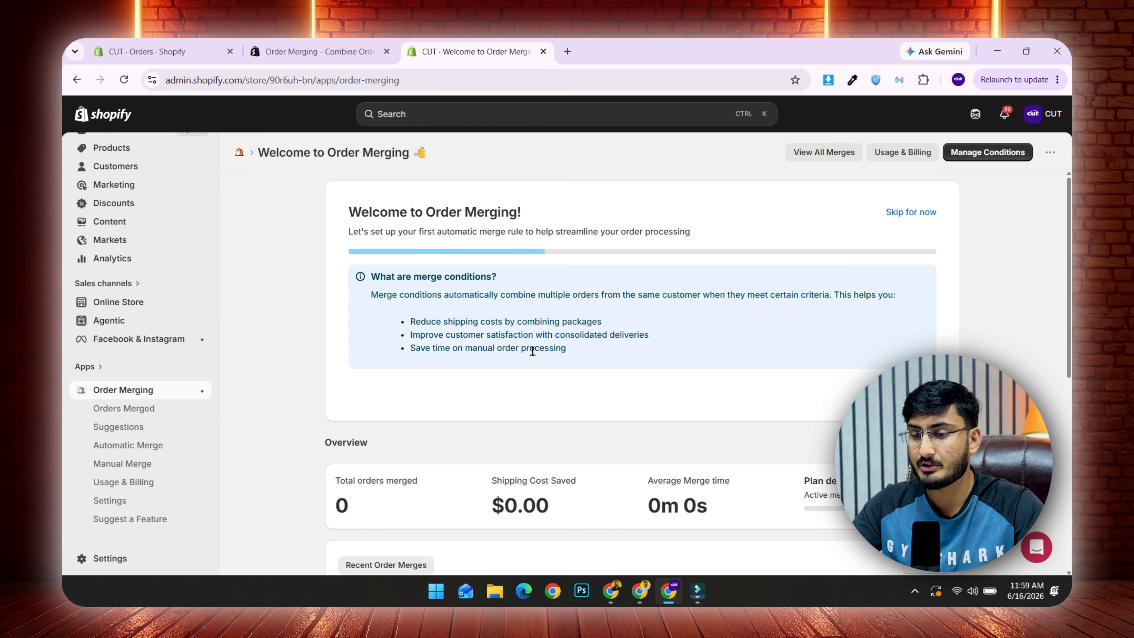
scroll(533, 351, "down", 5)
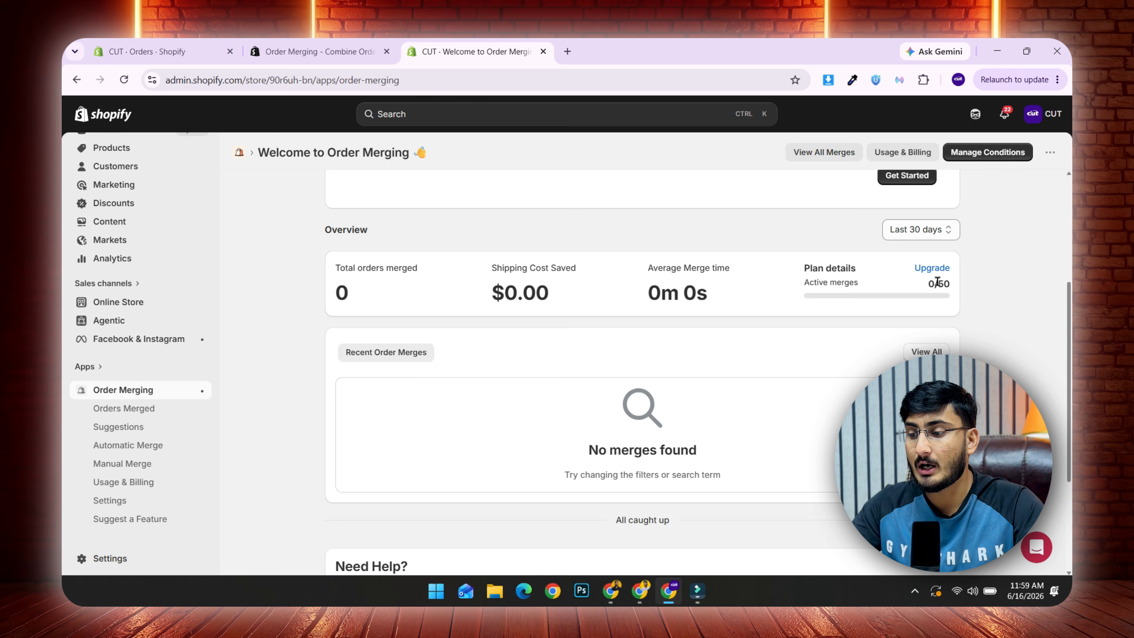
left_click(923, 269)
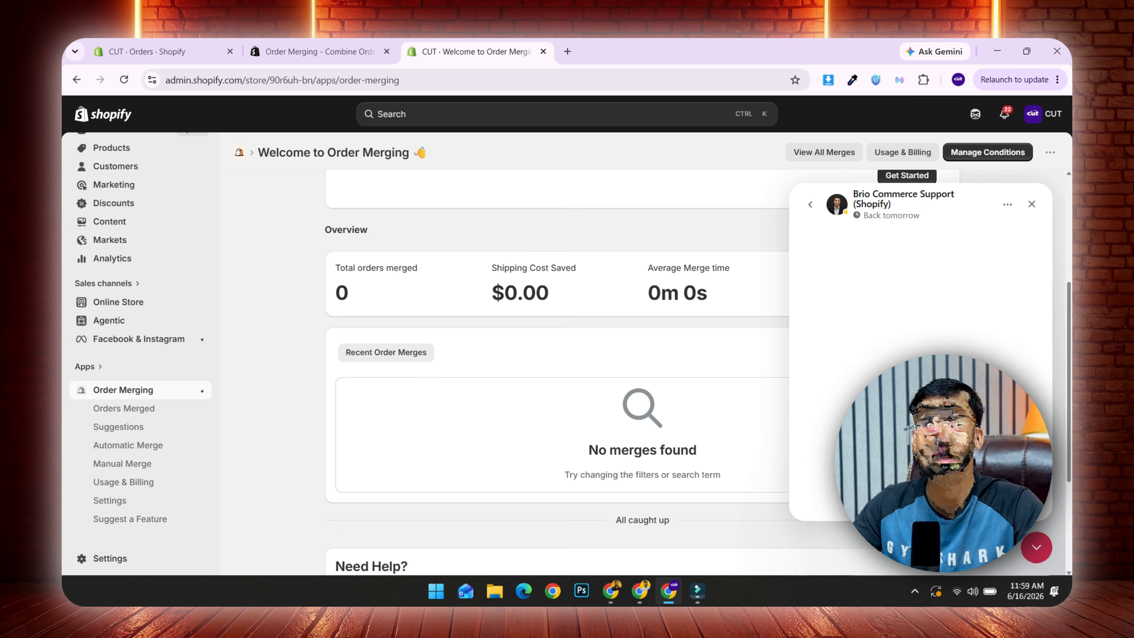
left_click(1032, 205)
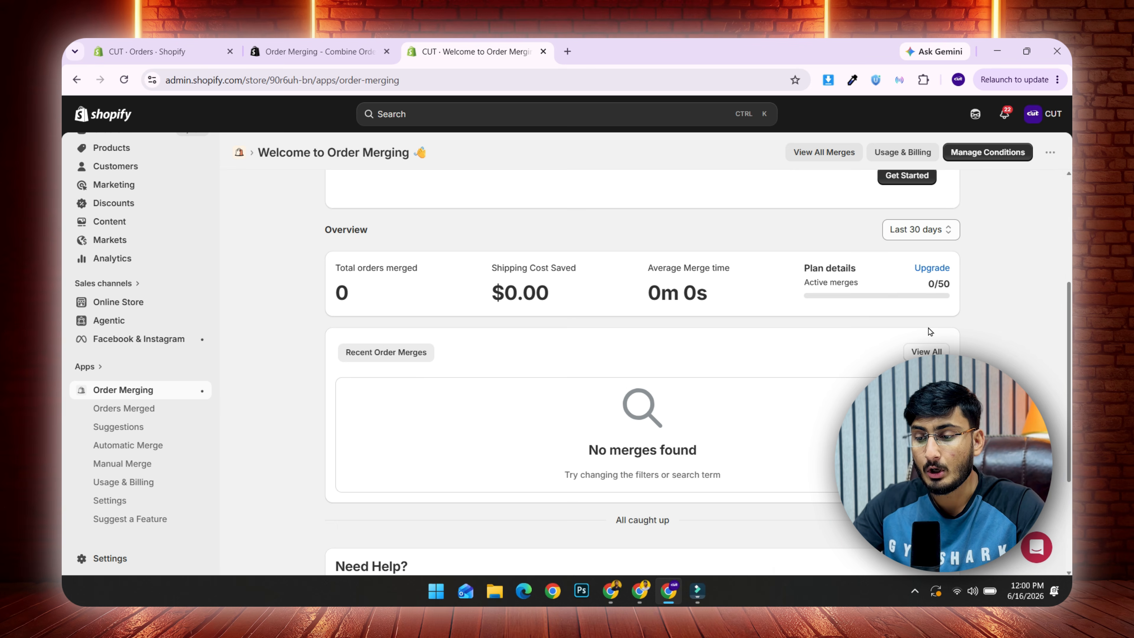
scroll(653, 429, "down", 2)
scroll(654, 429, "down", 2)
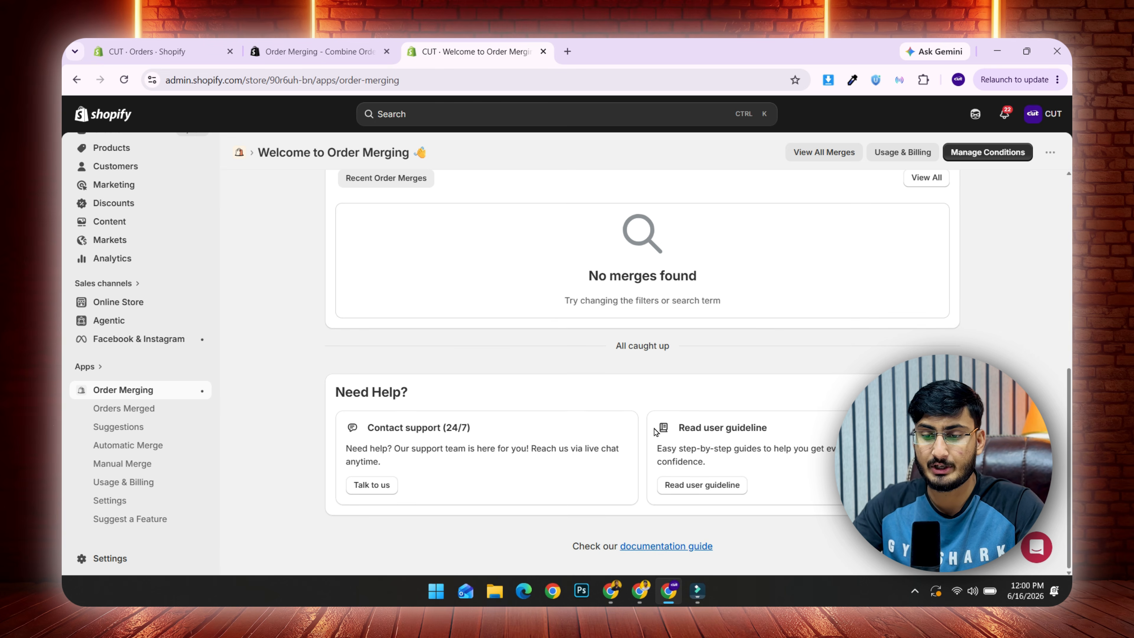
scroll(653, 428, "up", 9)
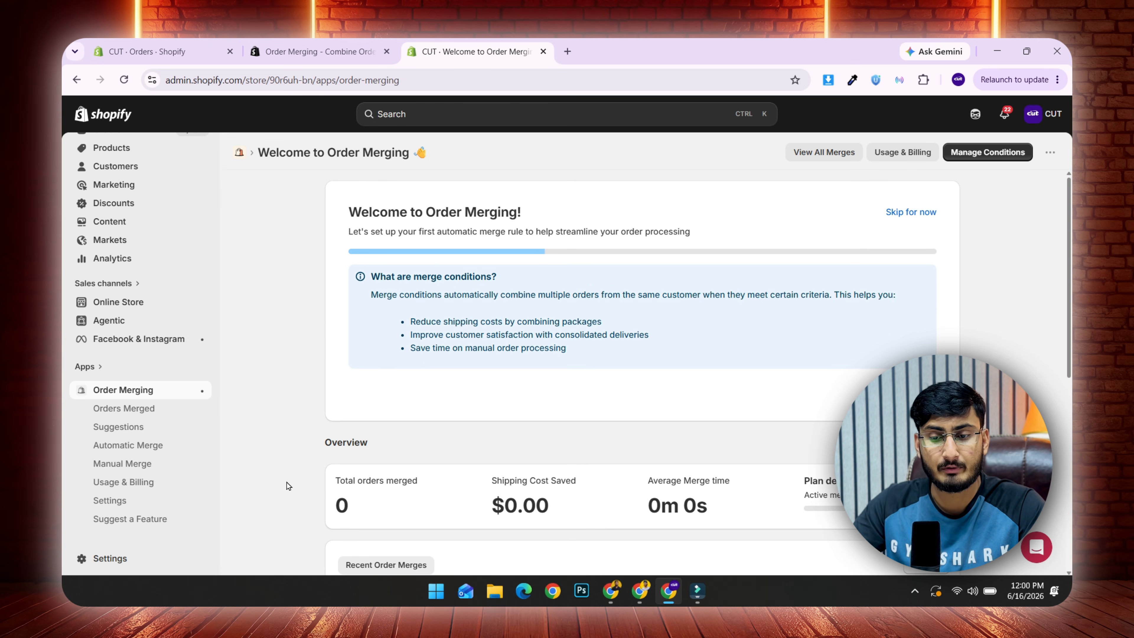
View the app's list of merged orders and its merge suggestions.
left_click(146, 414)
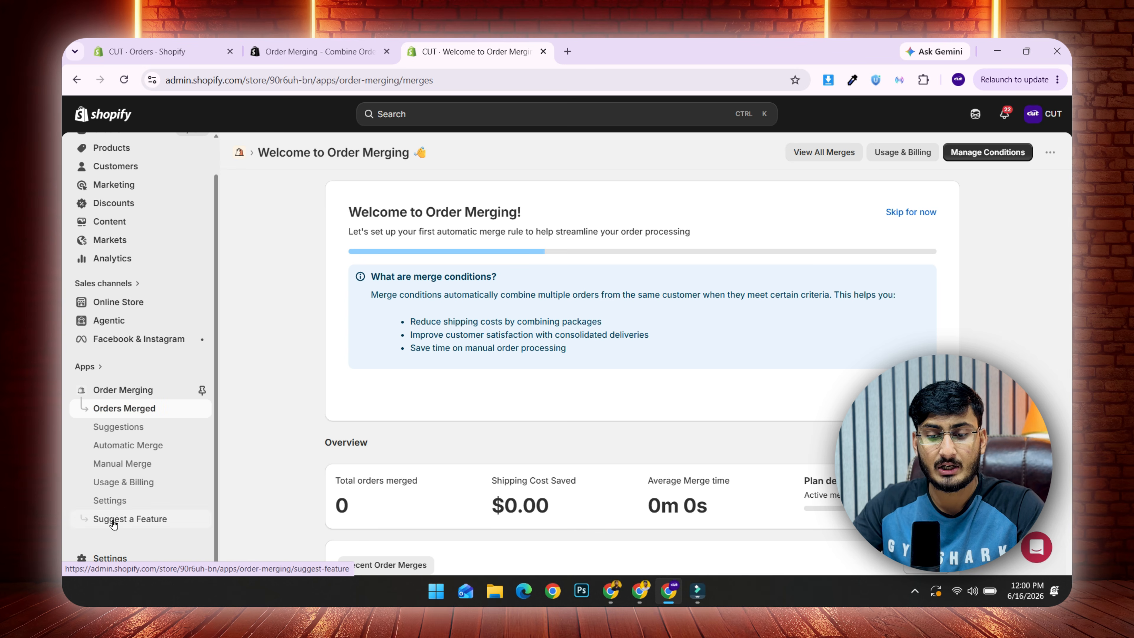
left_click(142, 413)
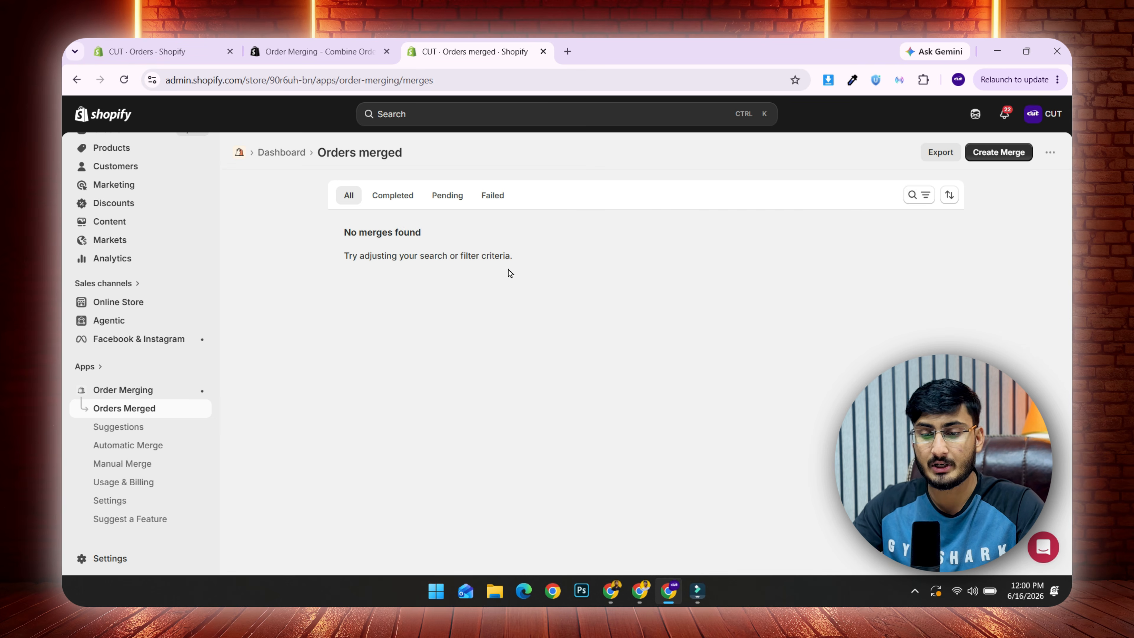
left_click(122, 432)
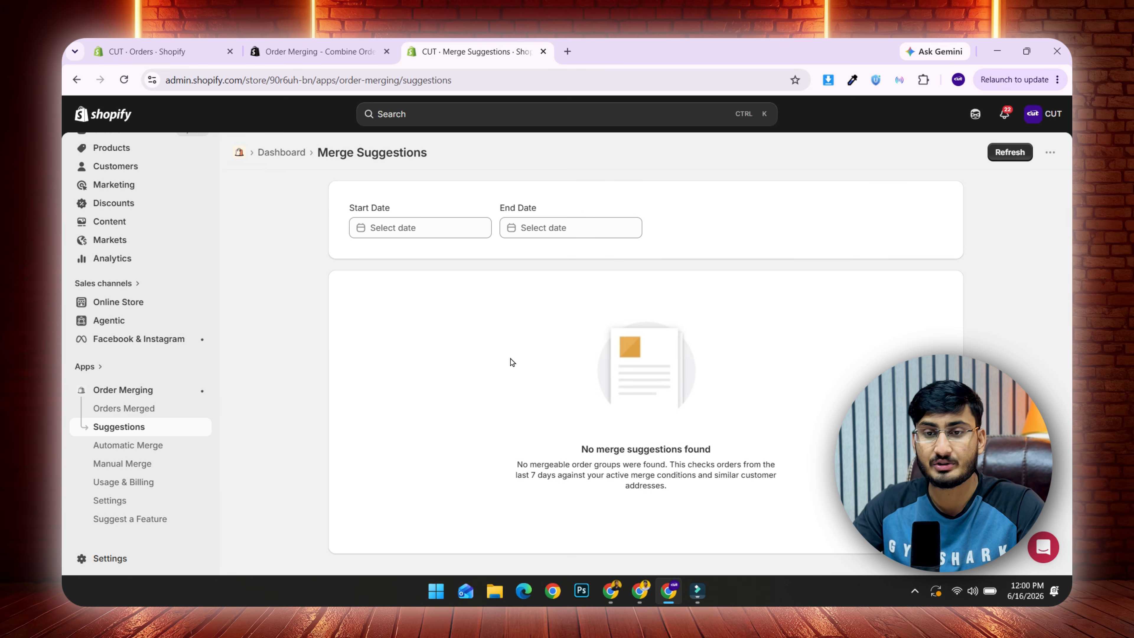
Open a new automatic merge condition and examine its name, merge window, order range and requirement settings.
left_click(139, 448)
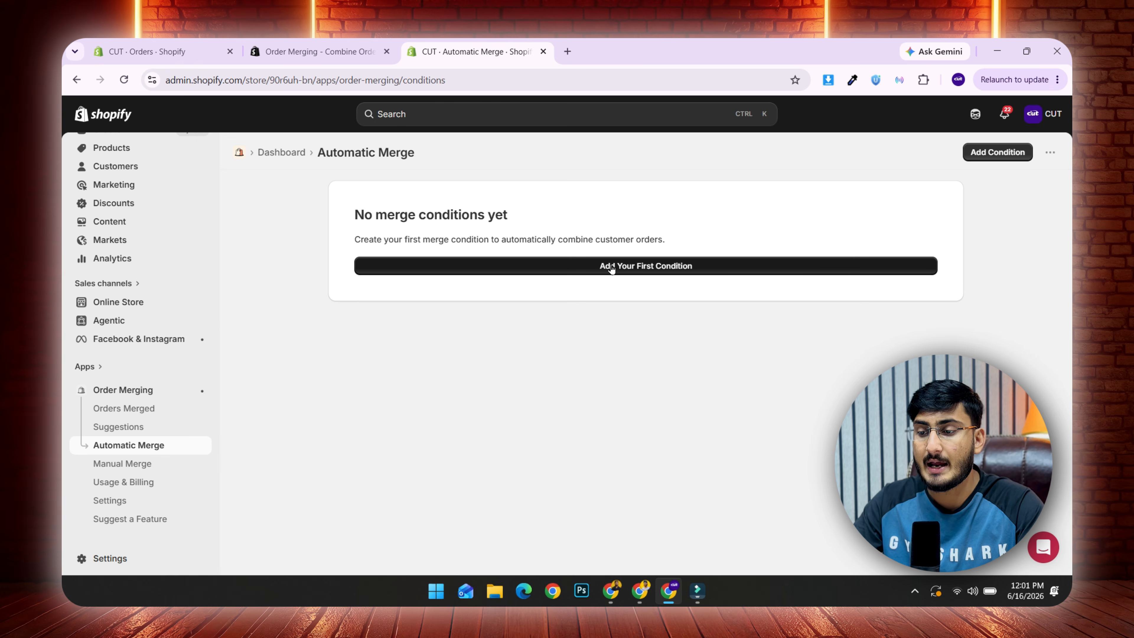
left_click(664, 271)
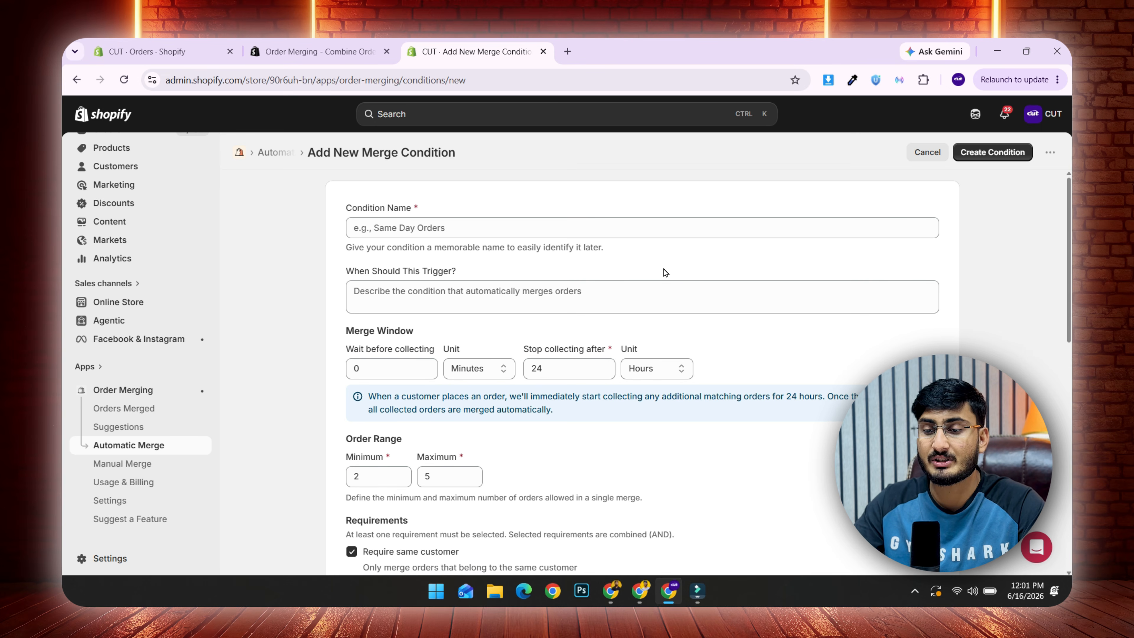
left_click_drag(351, 207, 415, 210)
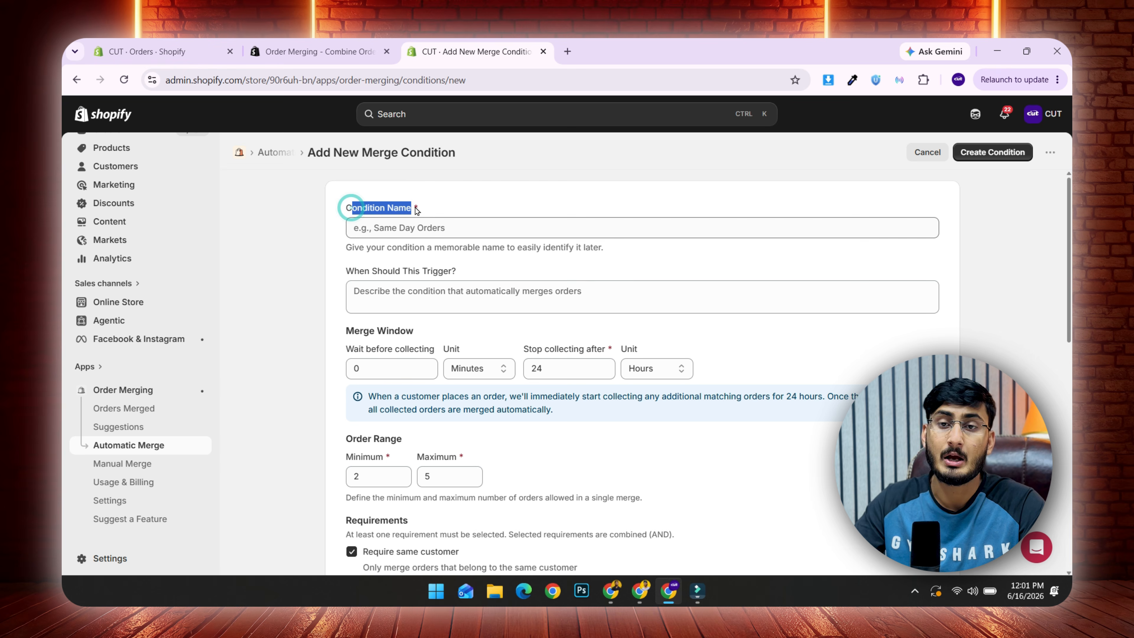
left_click(396, 229)
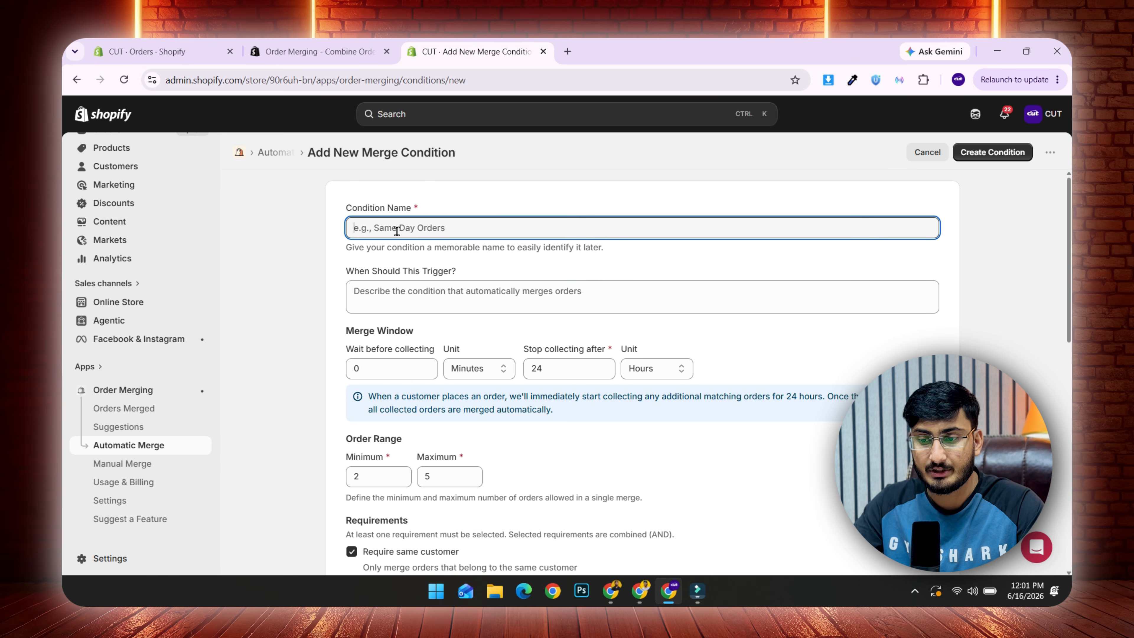
scroll(396, 229, "down", 1)
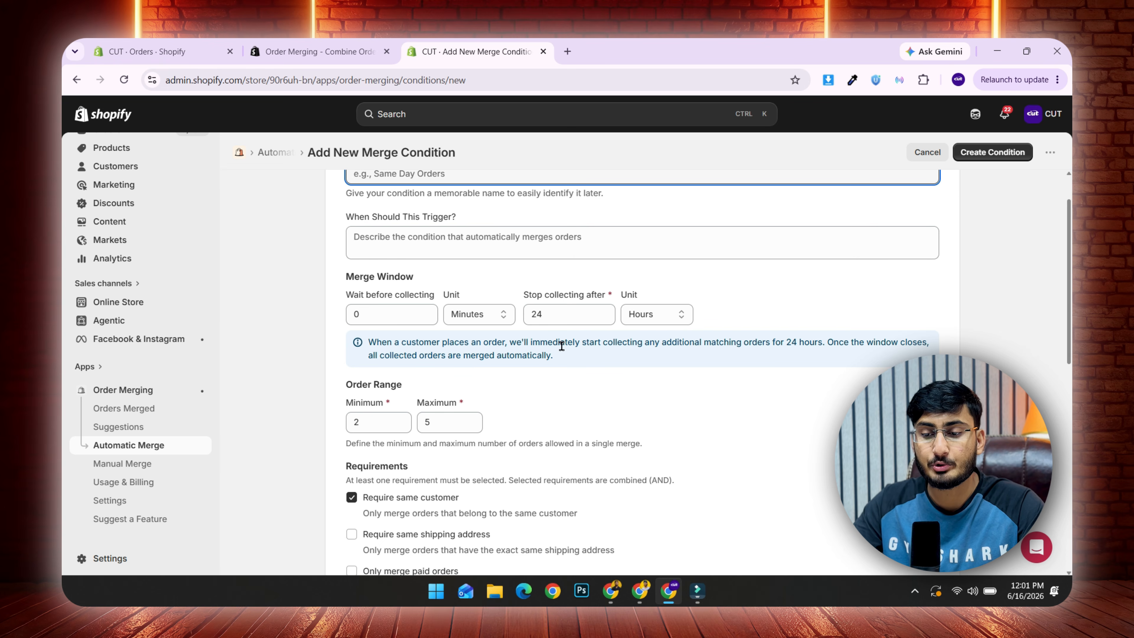
scroll(562, 345, "down", 1)
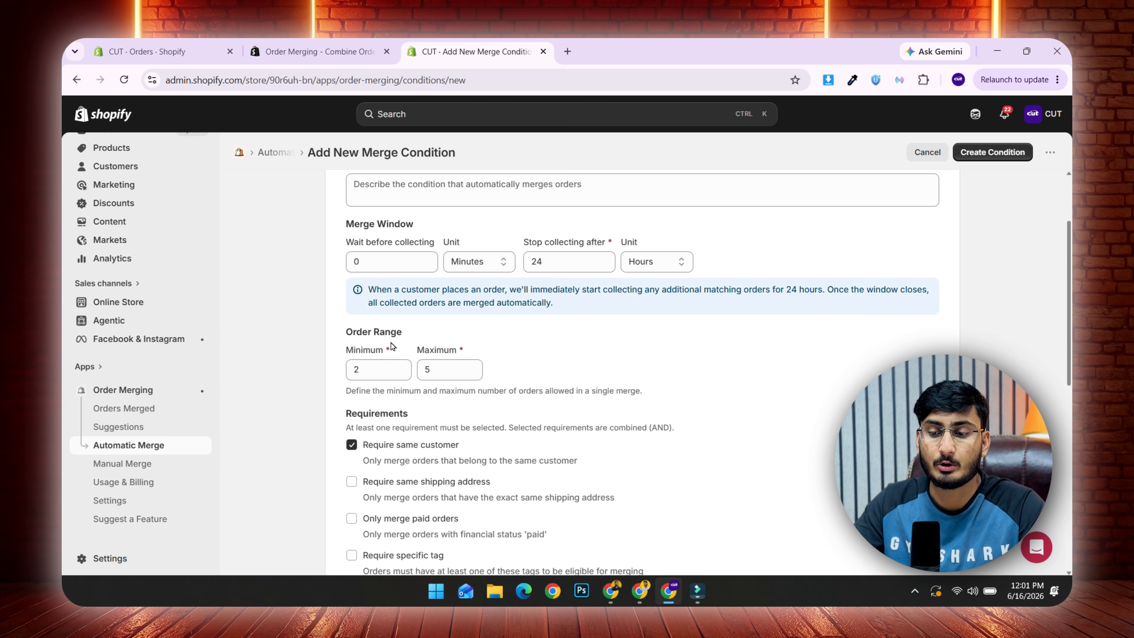
scroll(576, 385, "down", 2)
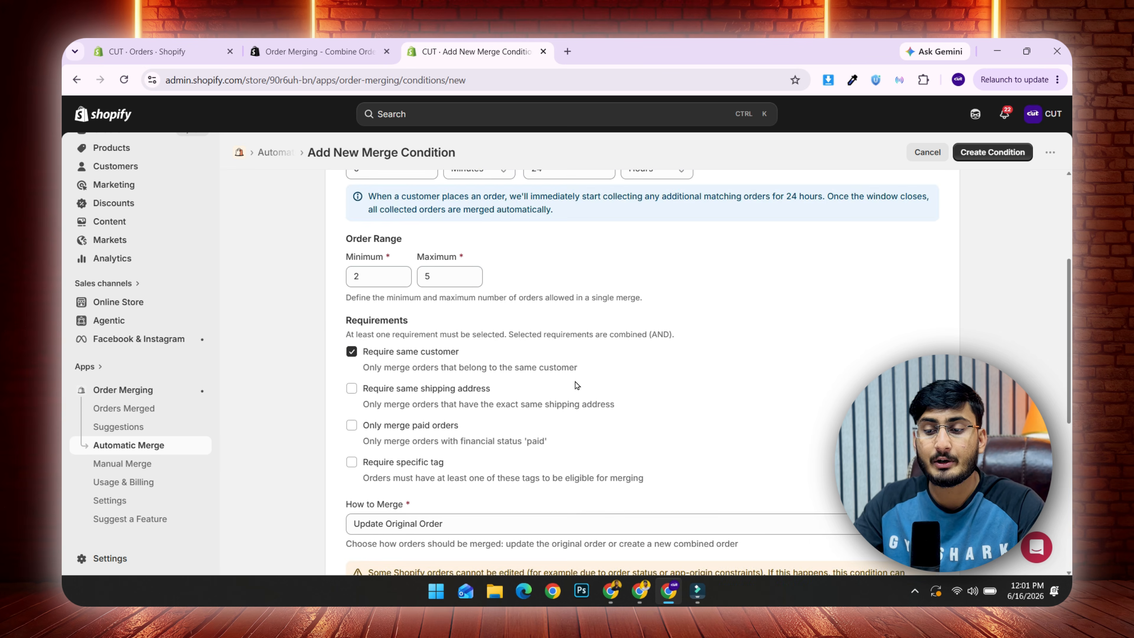
scroll(576, 385, "down", 1)
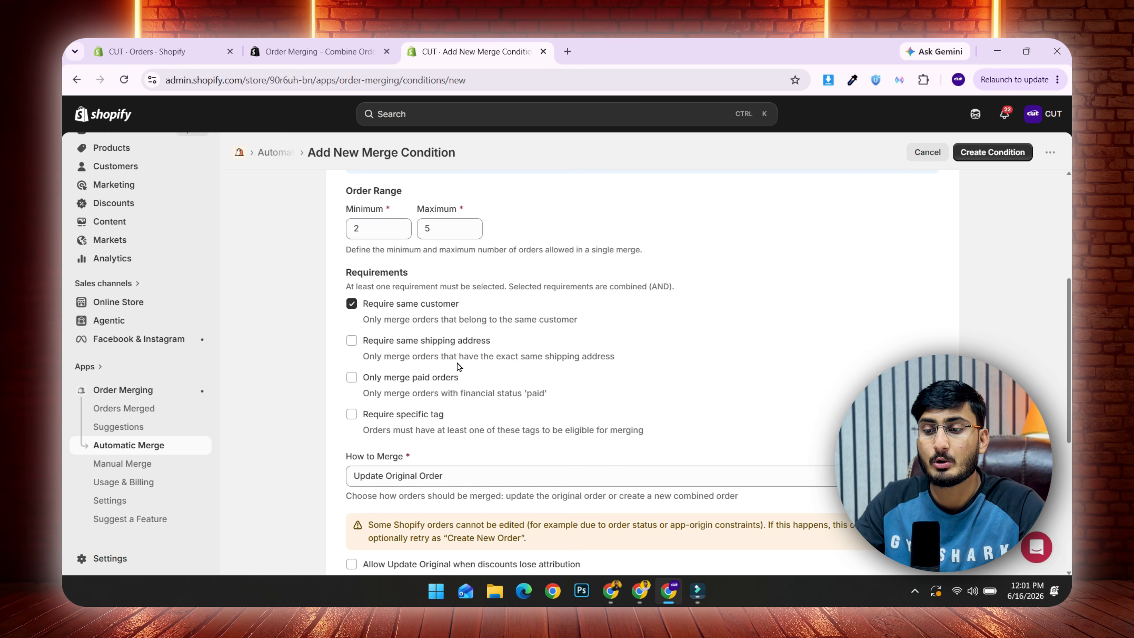
scroll(457, 364, "up", 2)
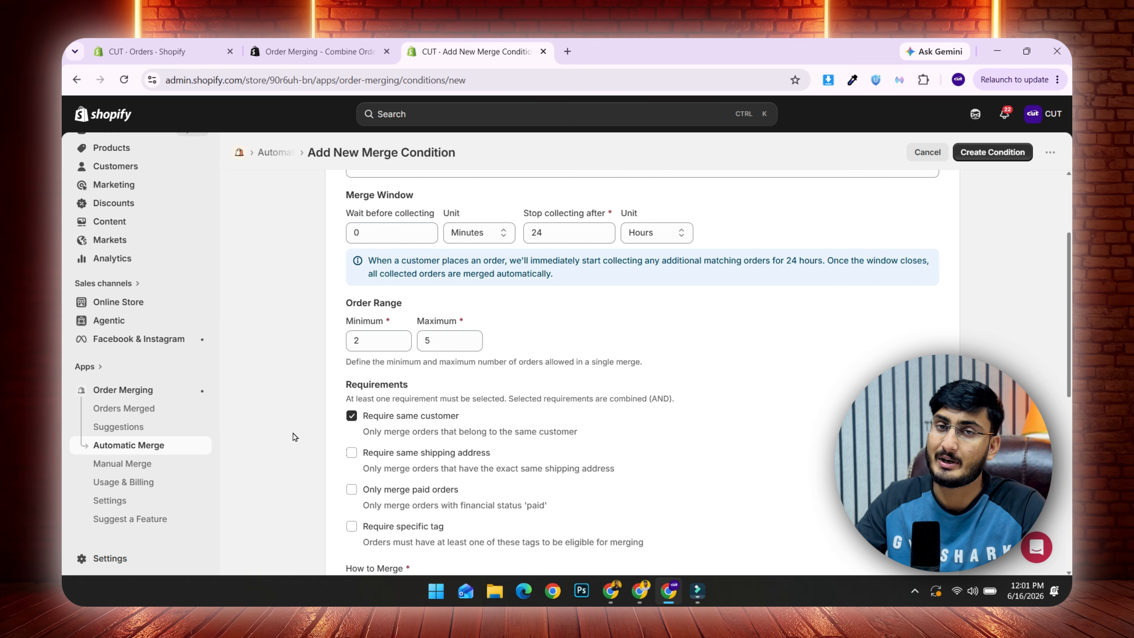
Start a manual order merge and select the fifth- and sixth-from-last orders in the latest orders list.
left_click(134, 467)
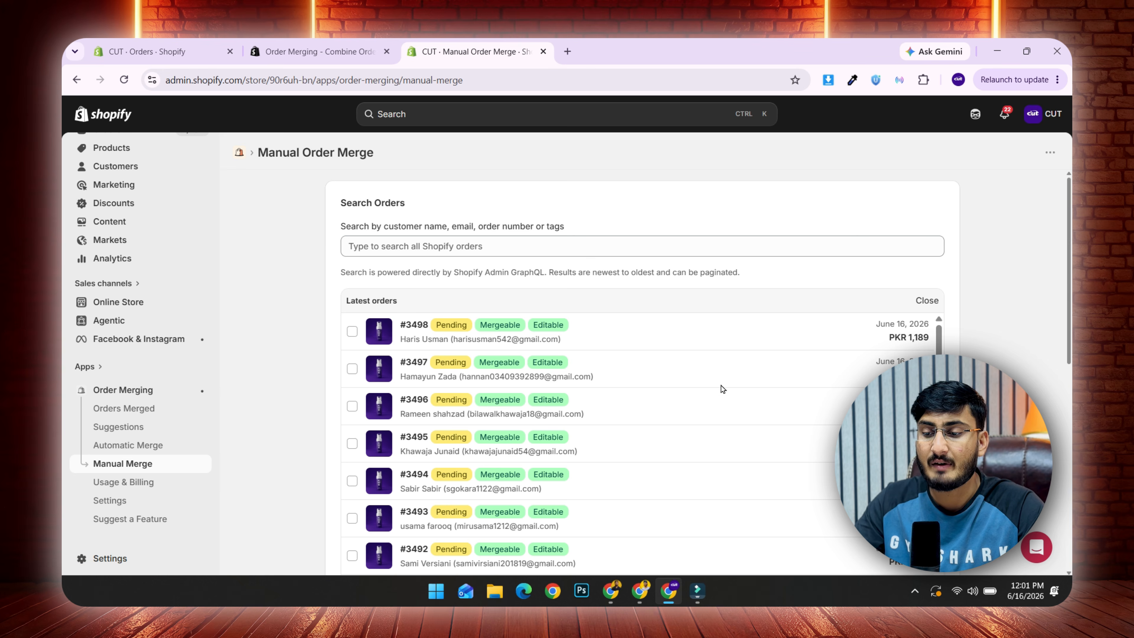
scroll(721, 385, "down", 7)
scroll(721, 385, "down", 2)
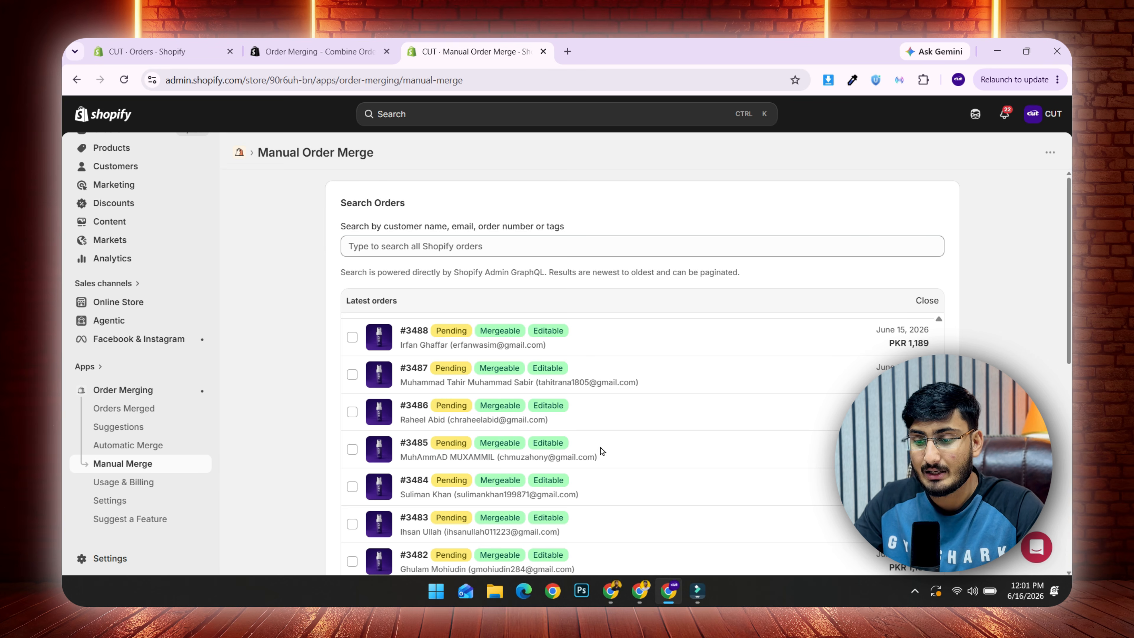
scroll(658, 454, "down", 3)
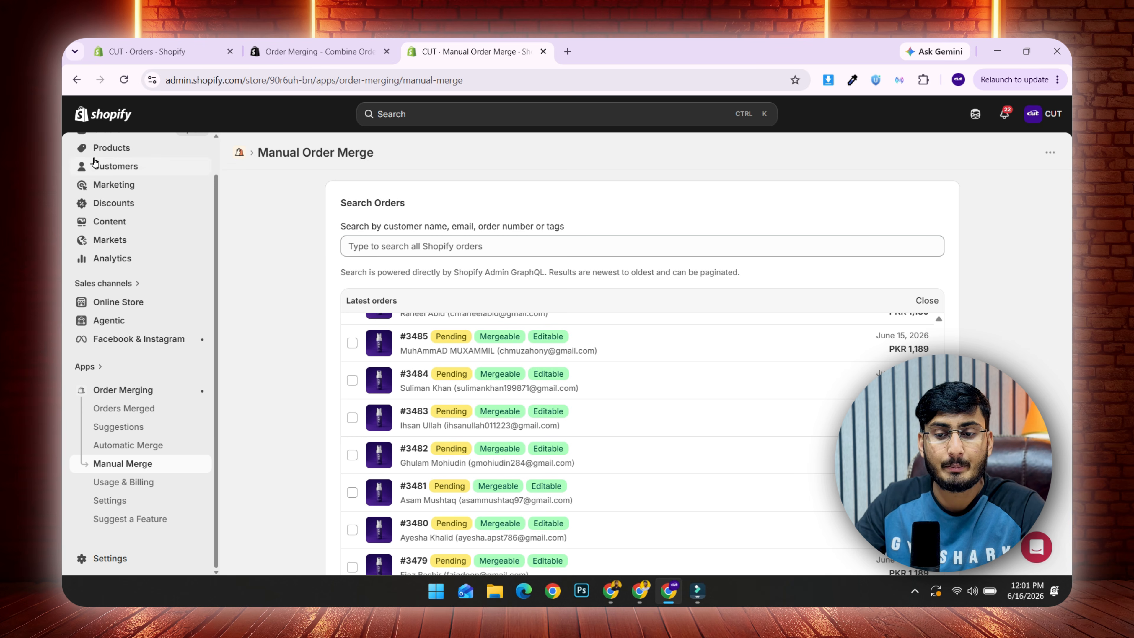
scroll(129, 198, "up", 1)
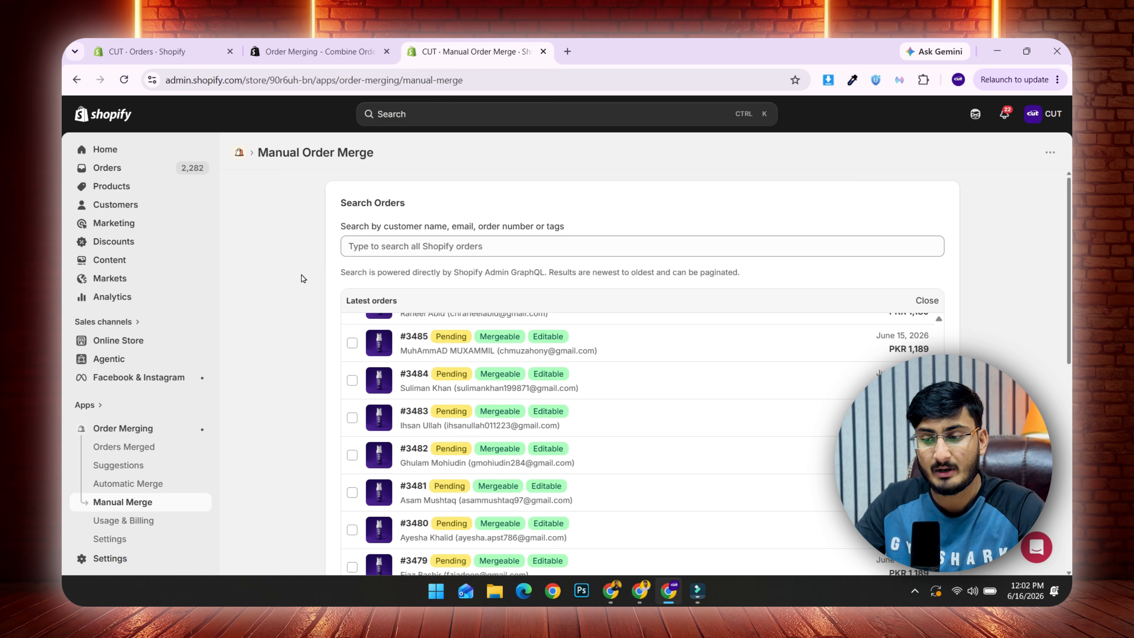
scroll(570, 435, "down", 4)
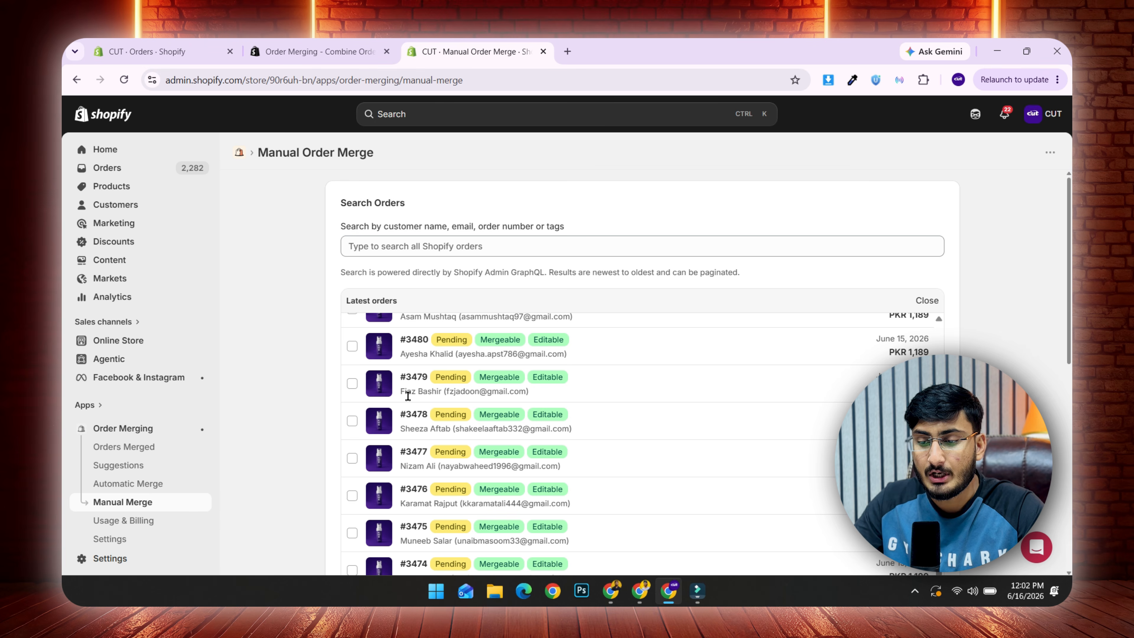
left_click(352, 420)
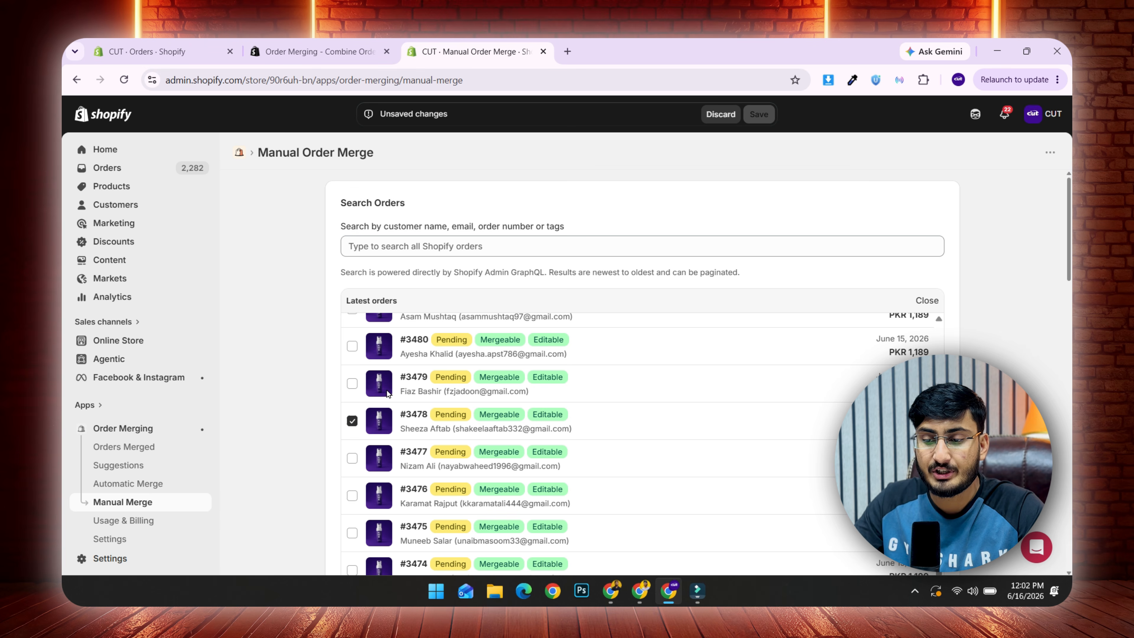
left_click(353, 383)
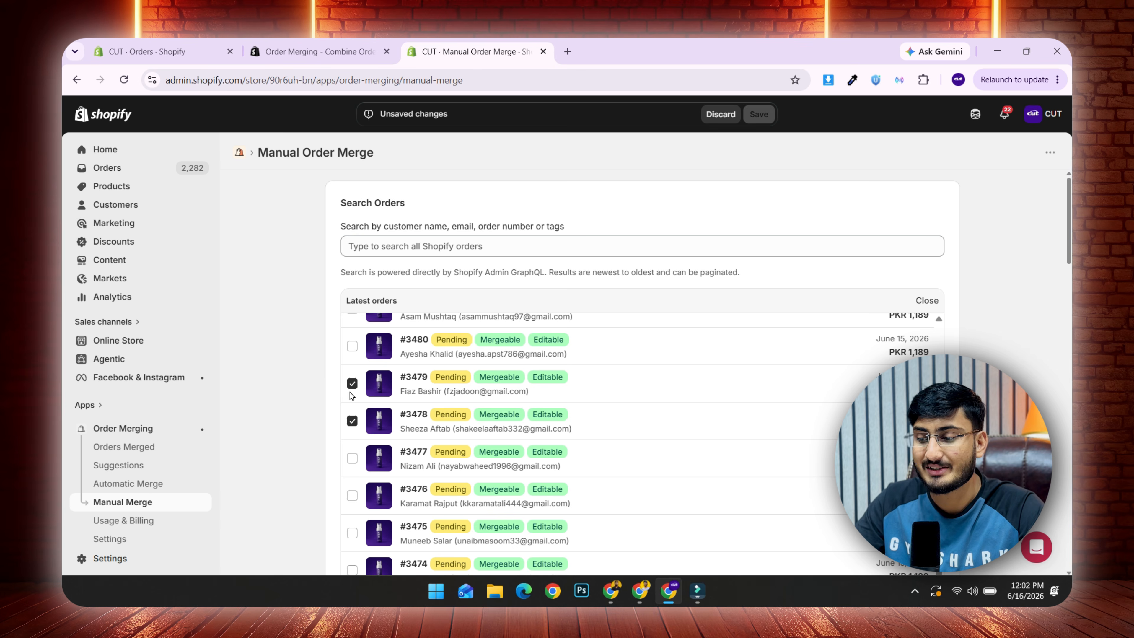
Set the merge strategy for the two selected orders to Update Original and look over the remaining merge options.
scroll(1042, 351, "down", 5)
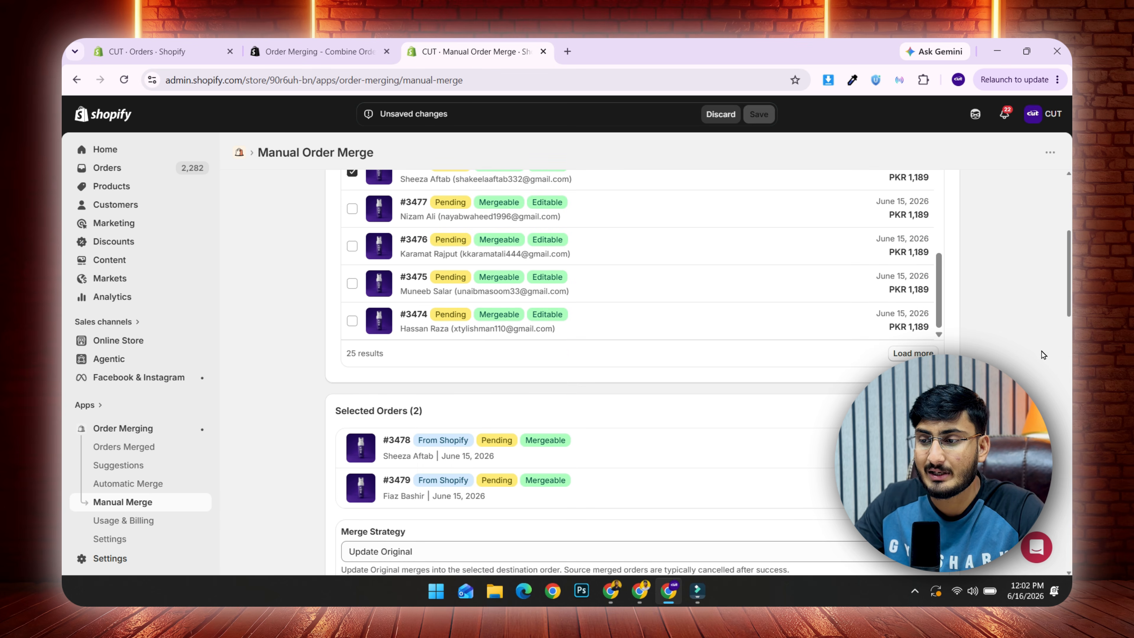
scroll(1042, 355, "down", 1)
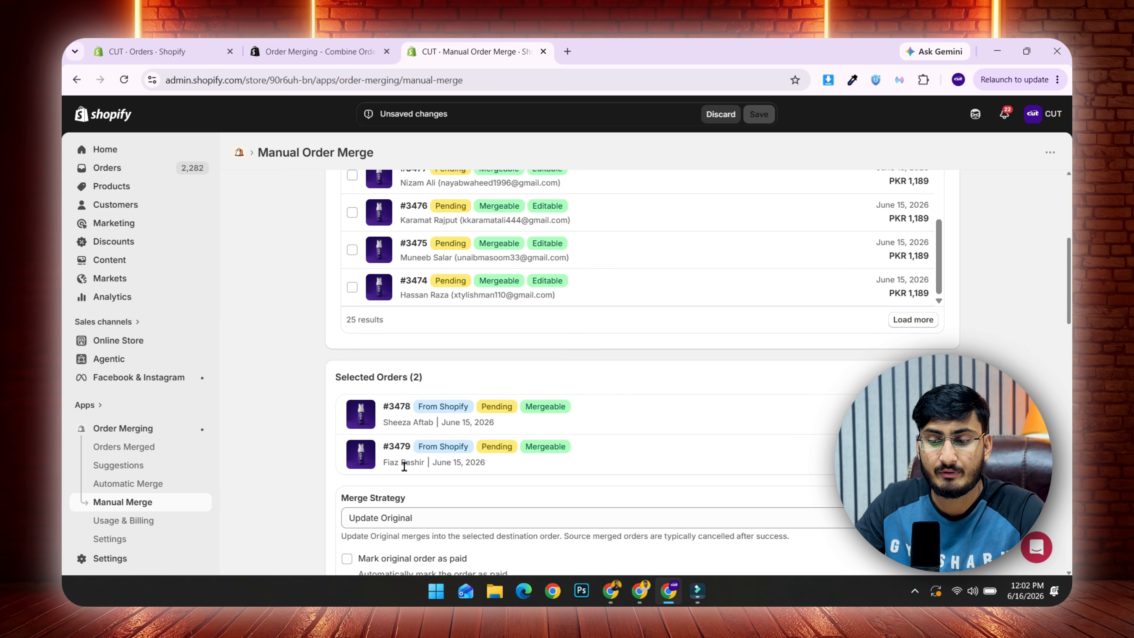
scroll(596, 442, "down", 3)
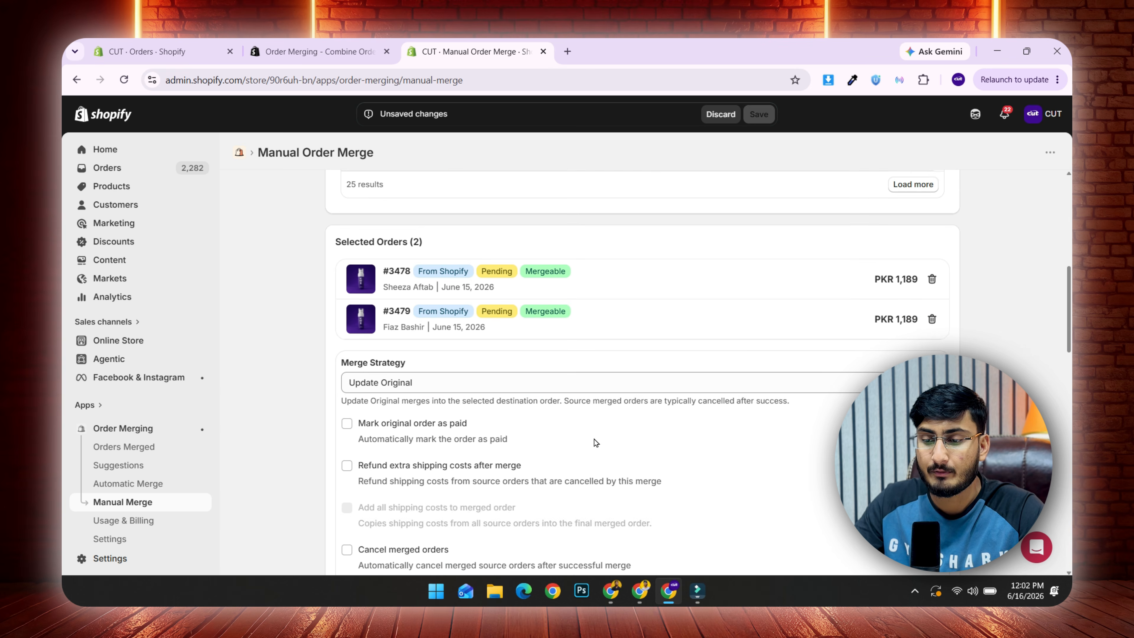
scroll(594, 442, "down", 2)
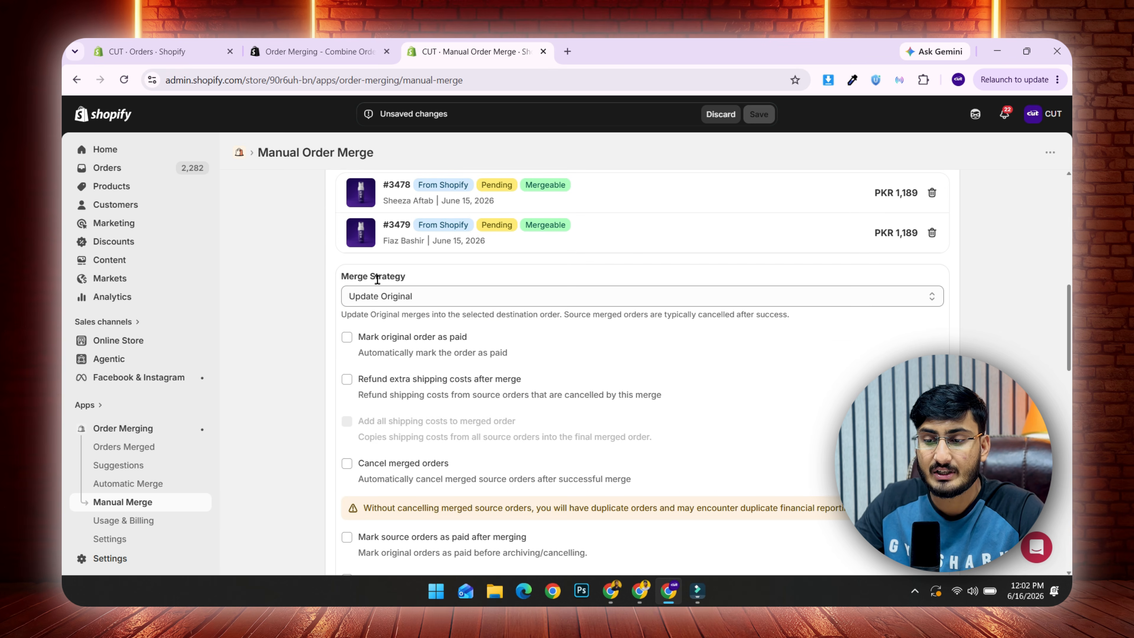
left_click(440, 303)
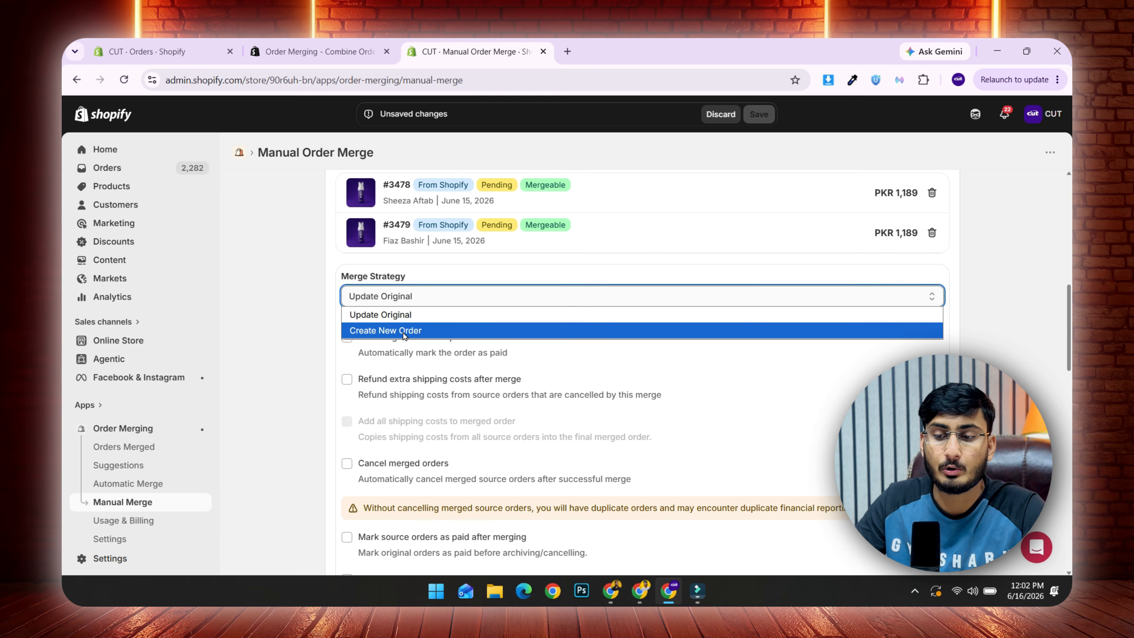
left_click(435, 315)
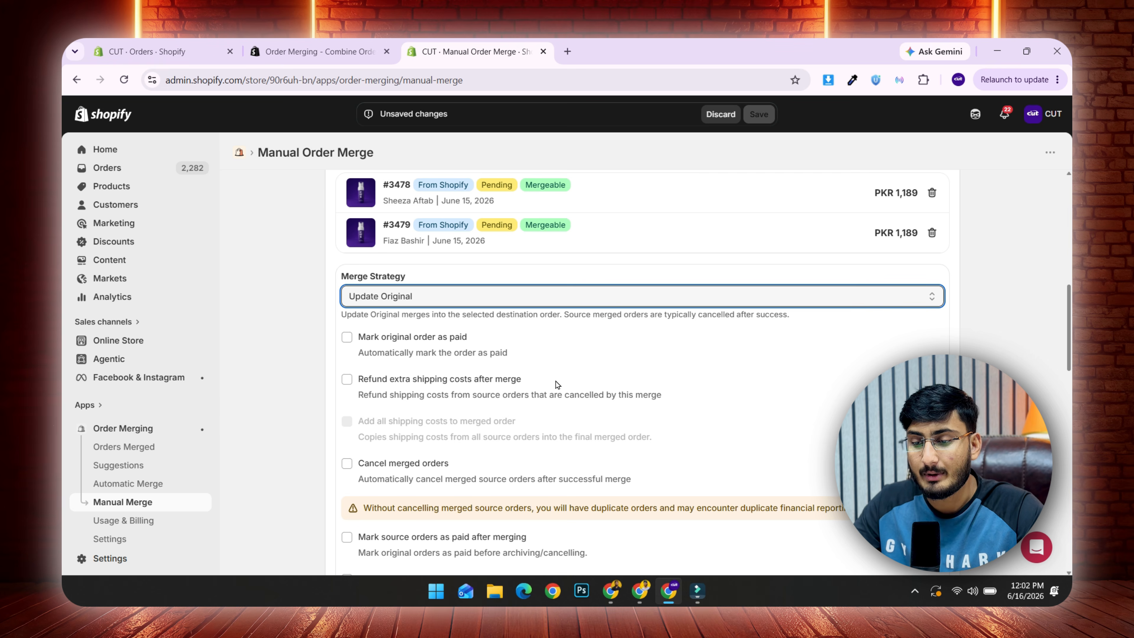
scroll(555, 381, "down", 3)
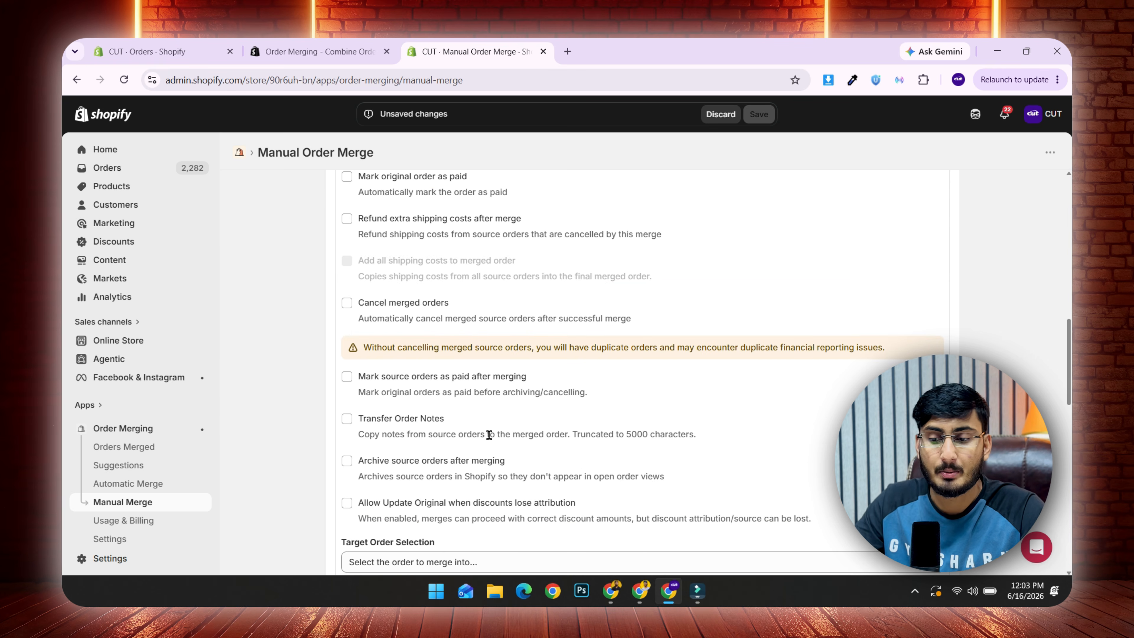
Look over the final merged order preview and discard the unsaved manual merge.
scroll(488, 435, "down", 15)
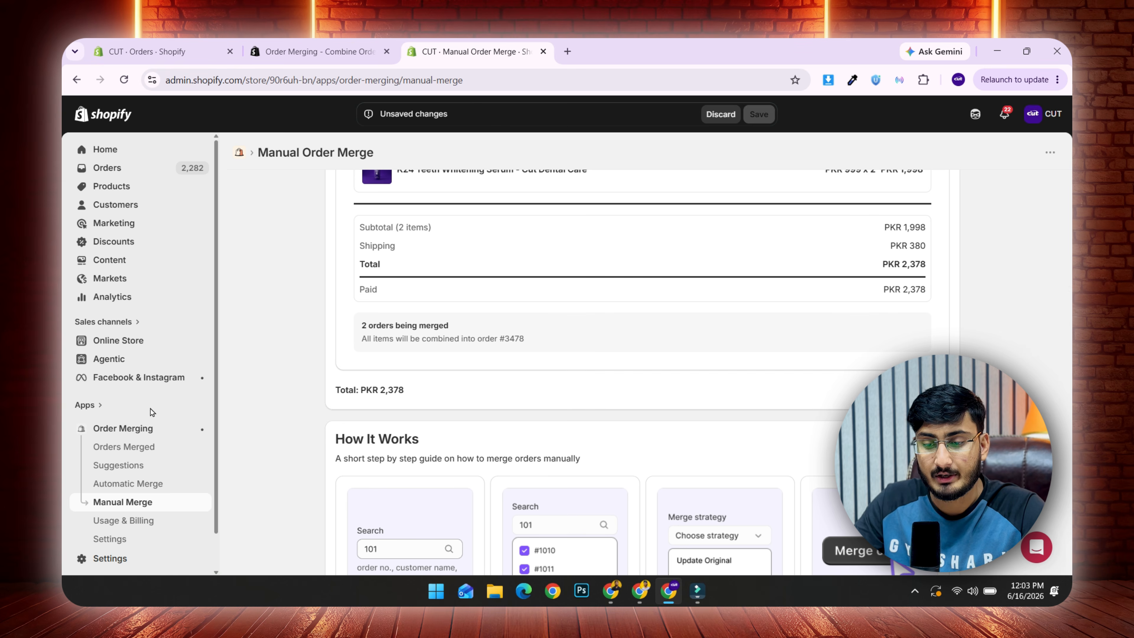
scroll(151, 411, "down", 1)
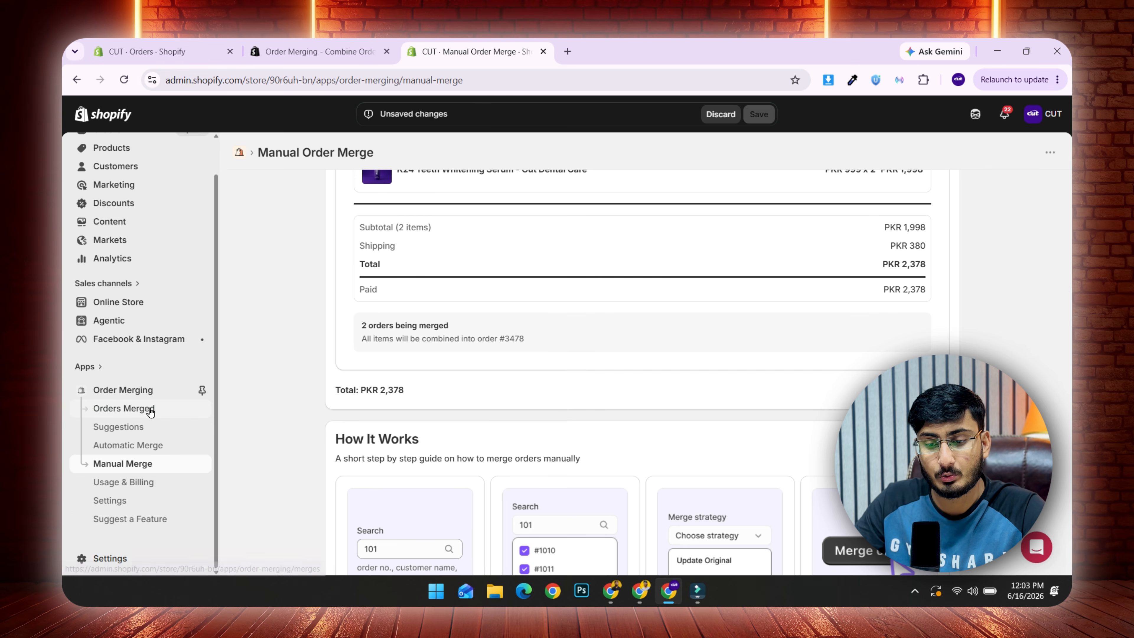
left_click(141, 486)
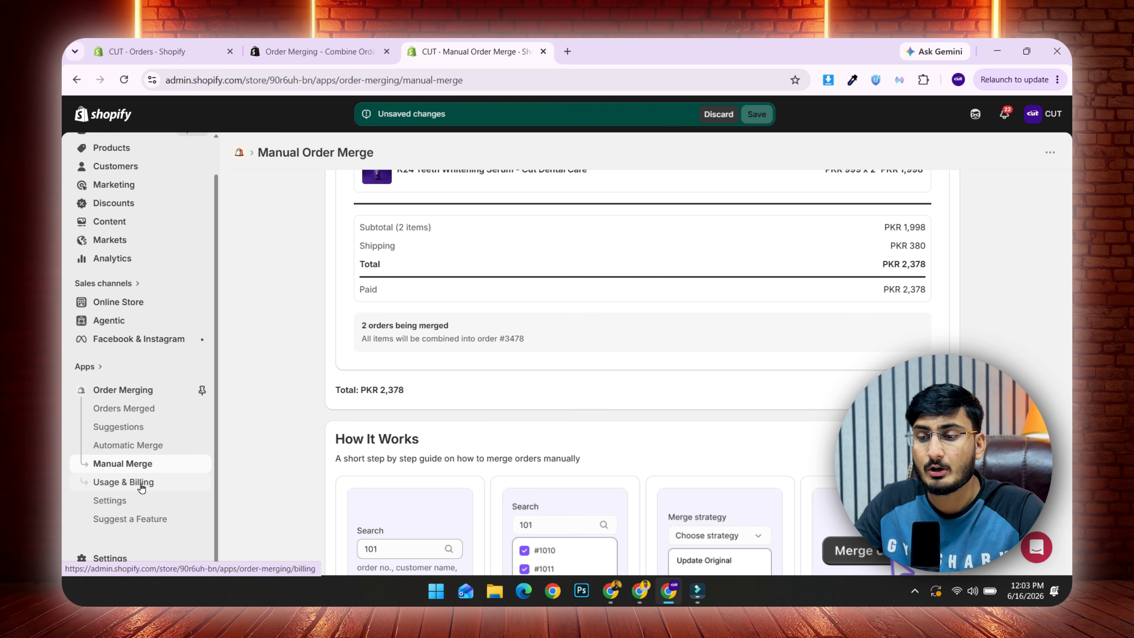
left_click(718, 114)
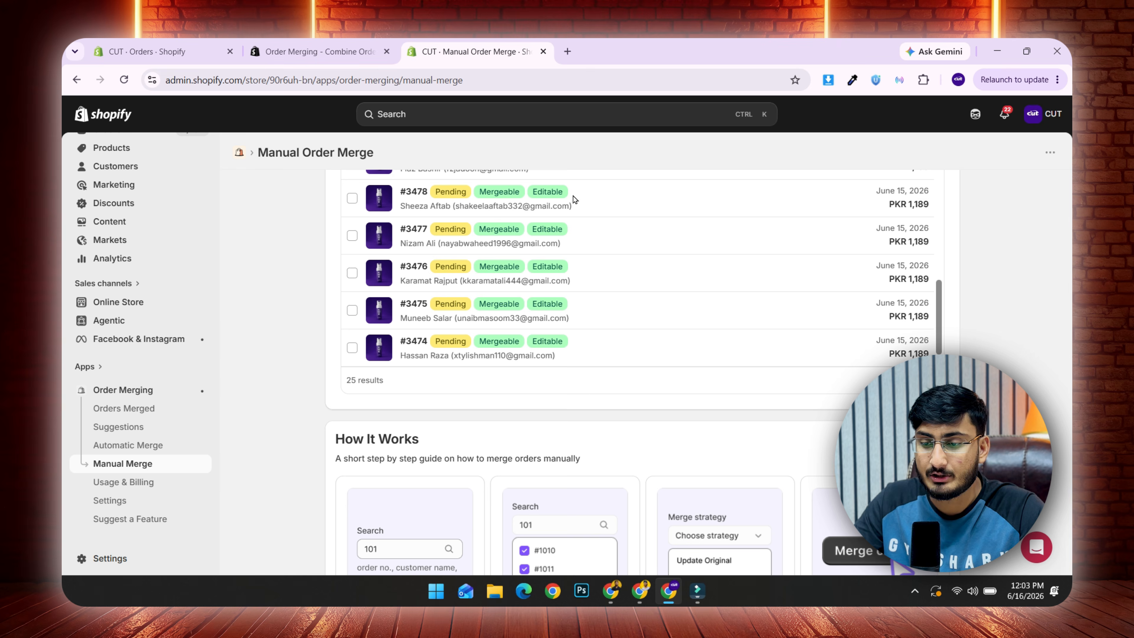
Look through the Order Merging app's free merge usage, notification settings and feature suggestion form.
left_click(118, 485)
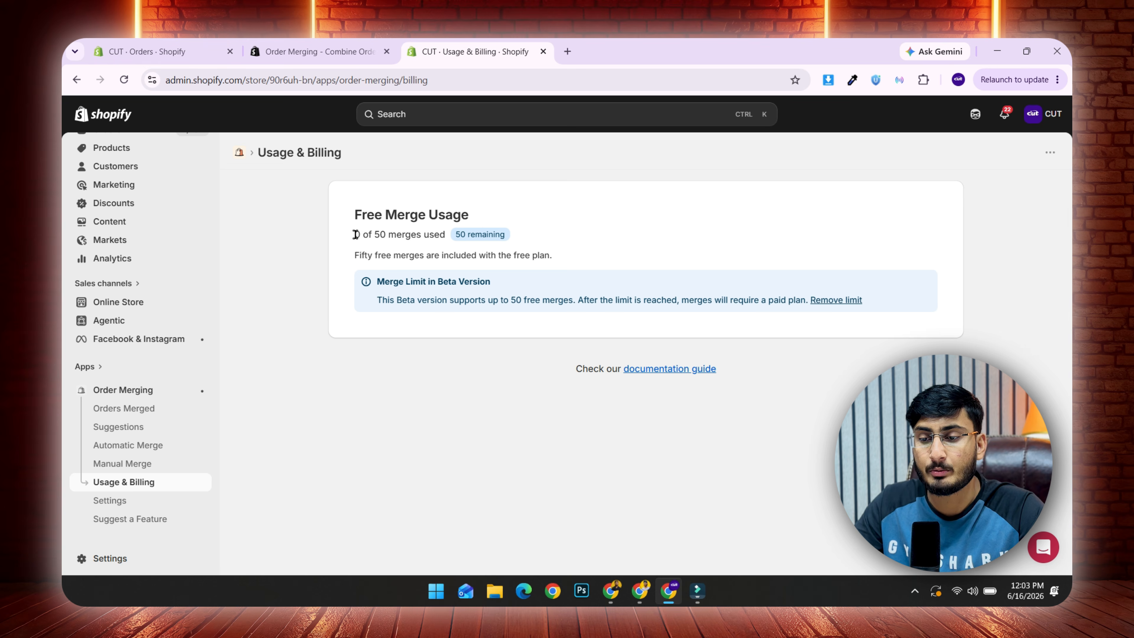
left_click_drag(355, 234, 427, 231)
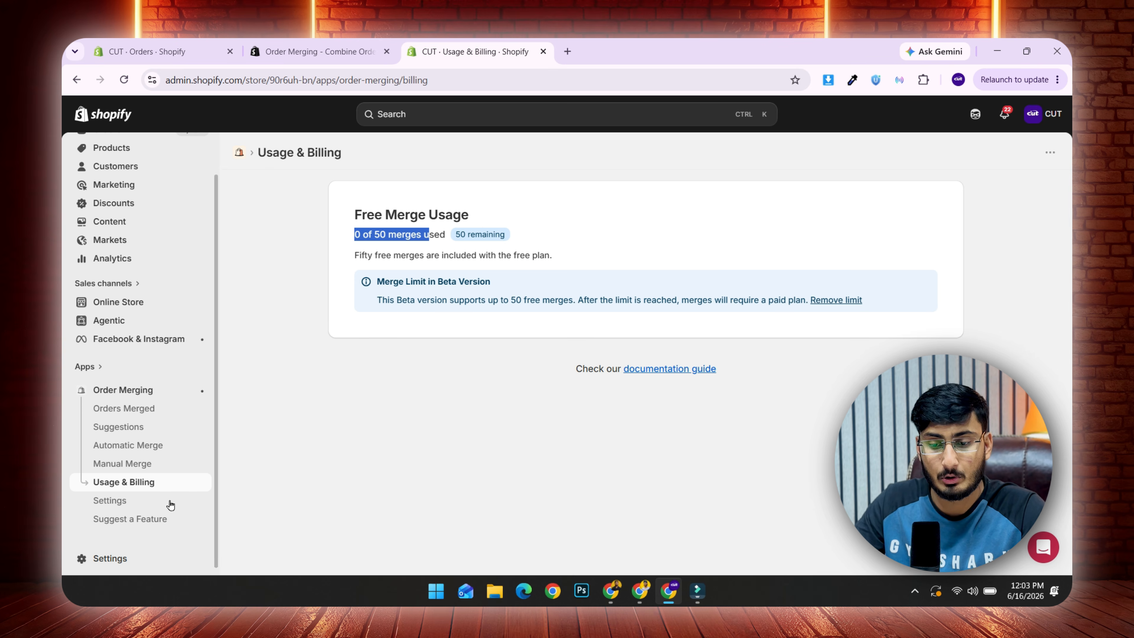
left_click(115, 500)
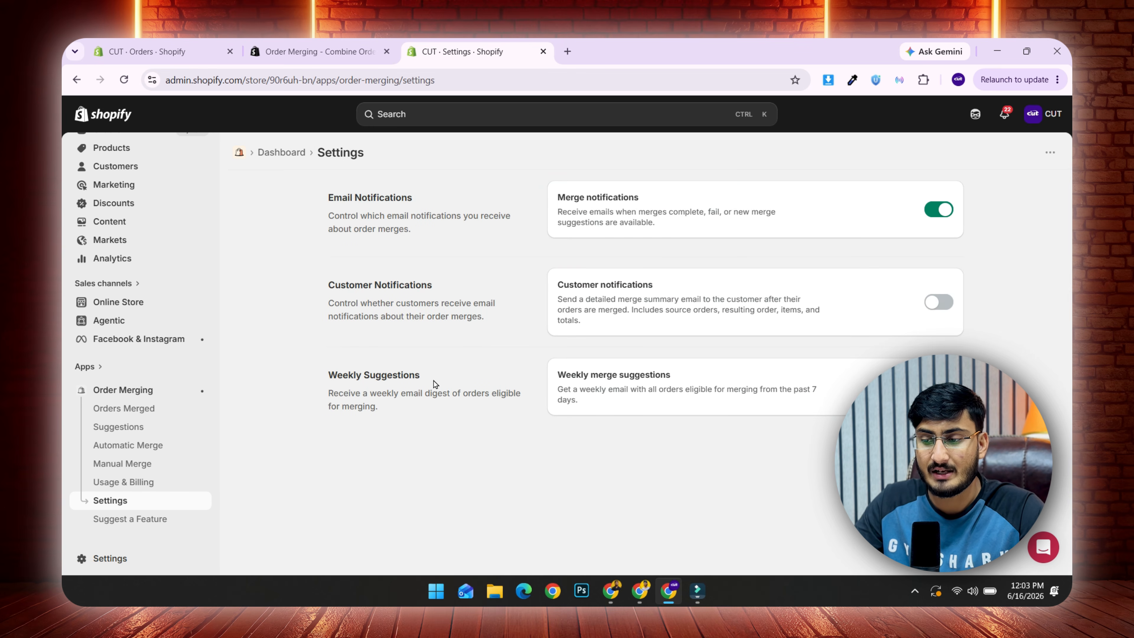
left_click(126, 524)
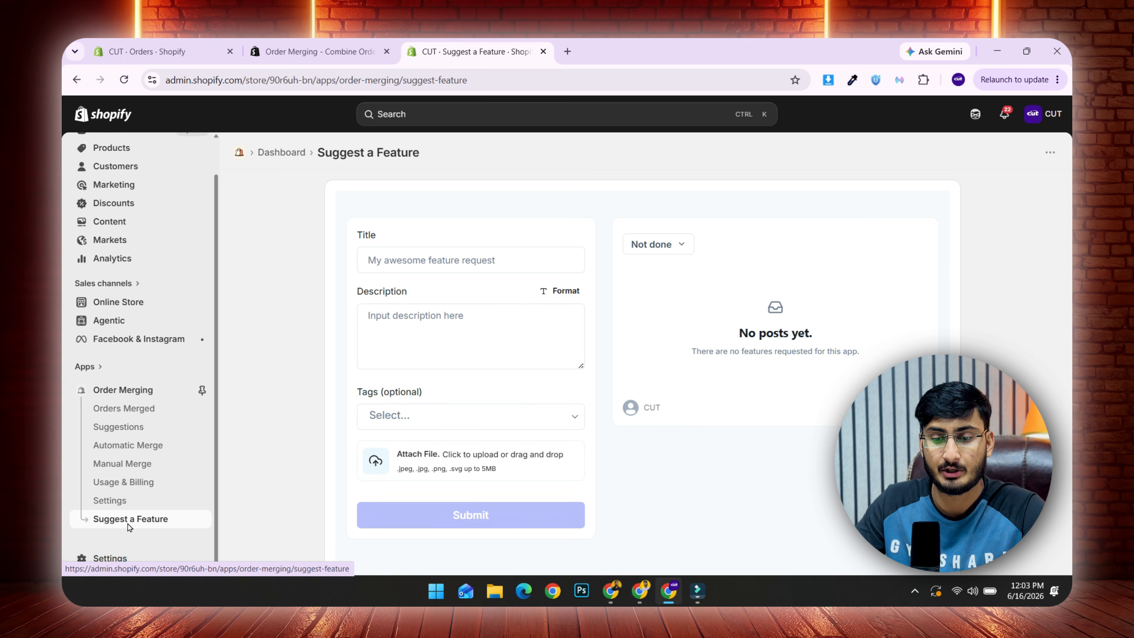
left_click(121, 411)
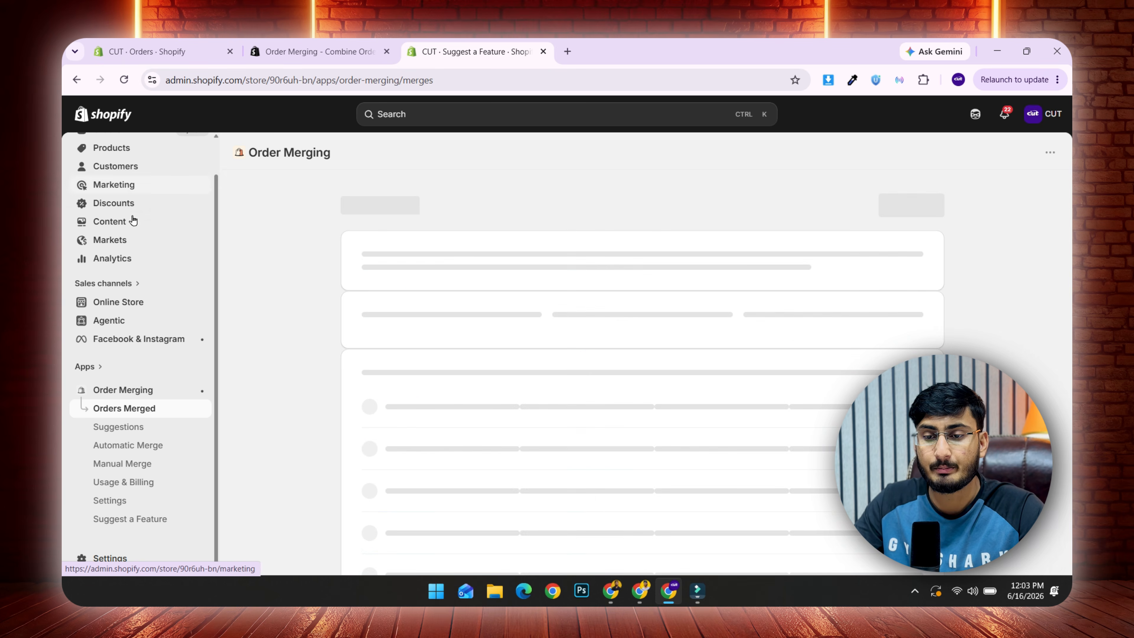
Look through the store's orders list for two neighbouring orders placed by the same customer.
scroll(130, 313, "up", 1)
left_click(122, 175)
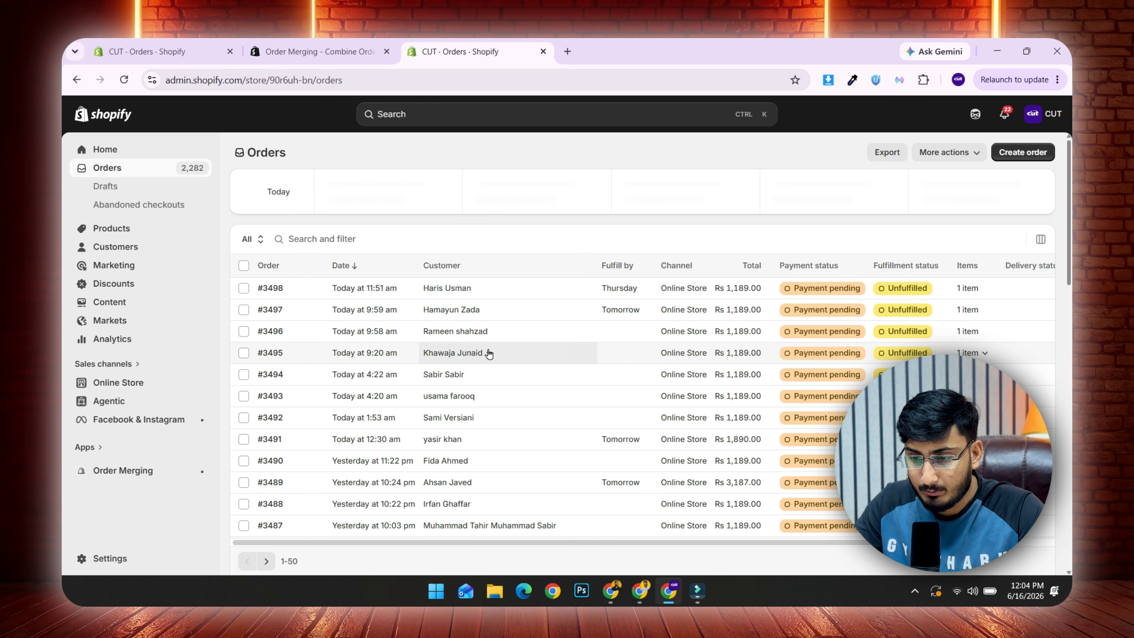
scroll(488, 353, "down", 1)
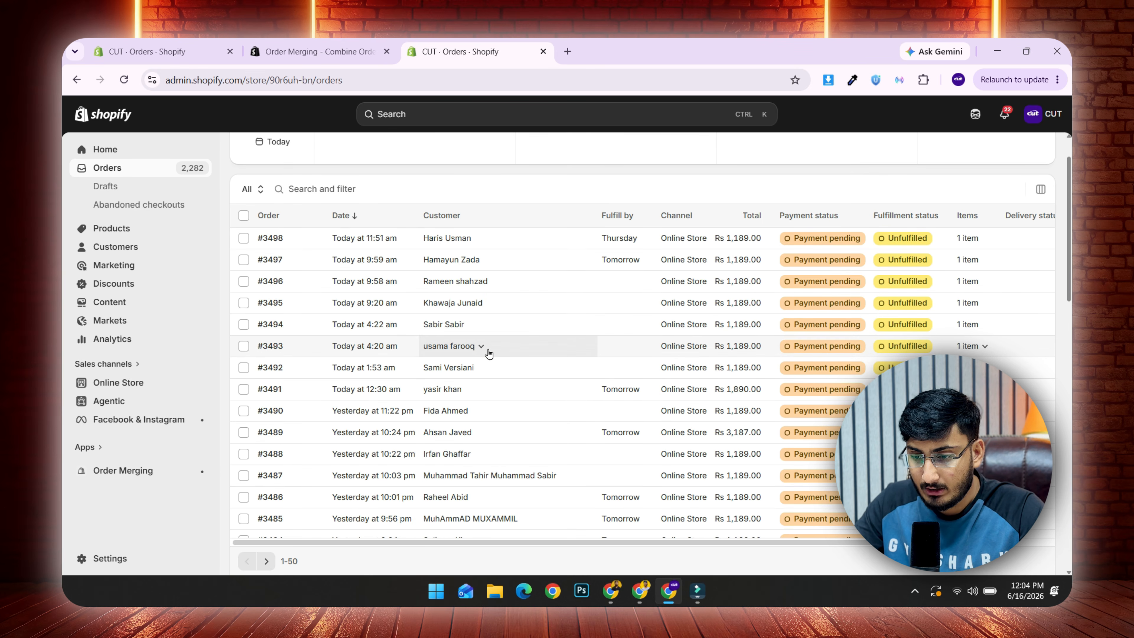
scroll(489, 353, "down", 2)
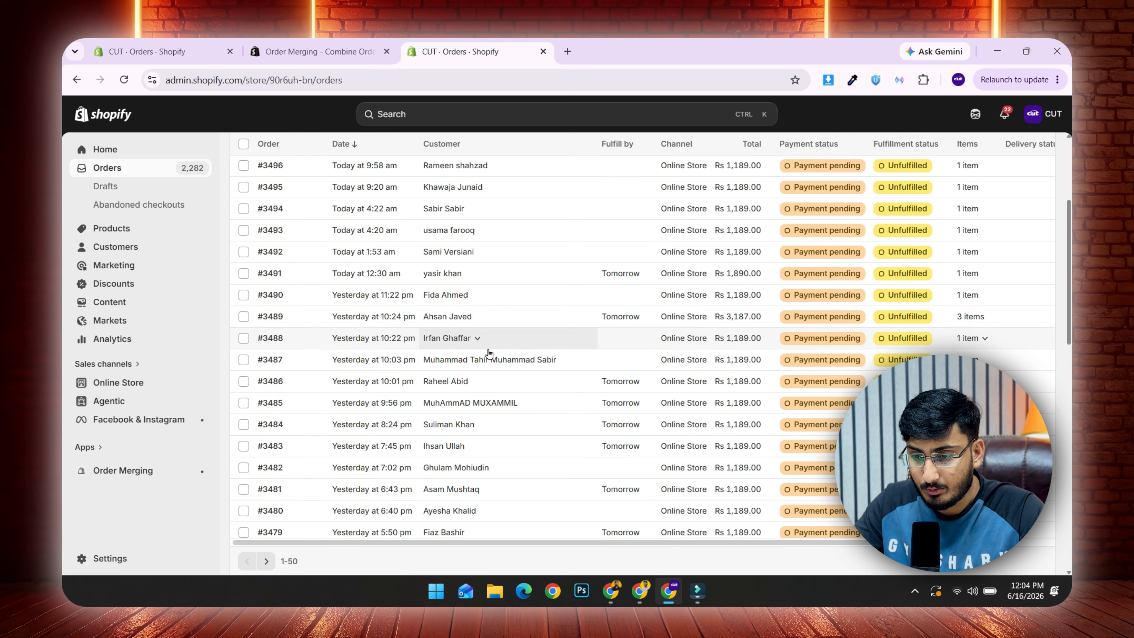
scroll(488, 353, "down", 2)
scroll(488, 352, "down", 1)
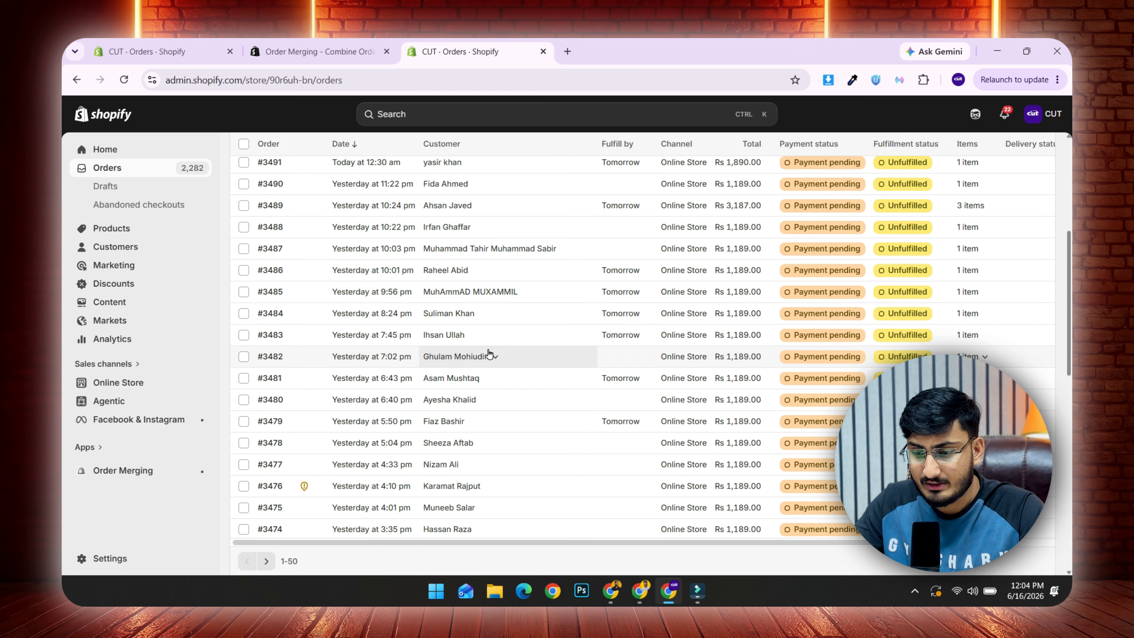
scroll(488, 353, "down", 2)
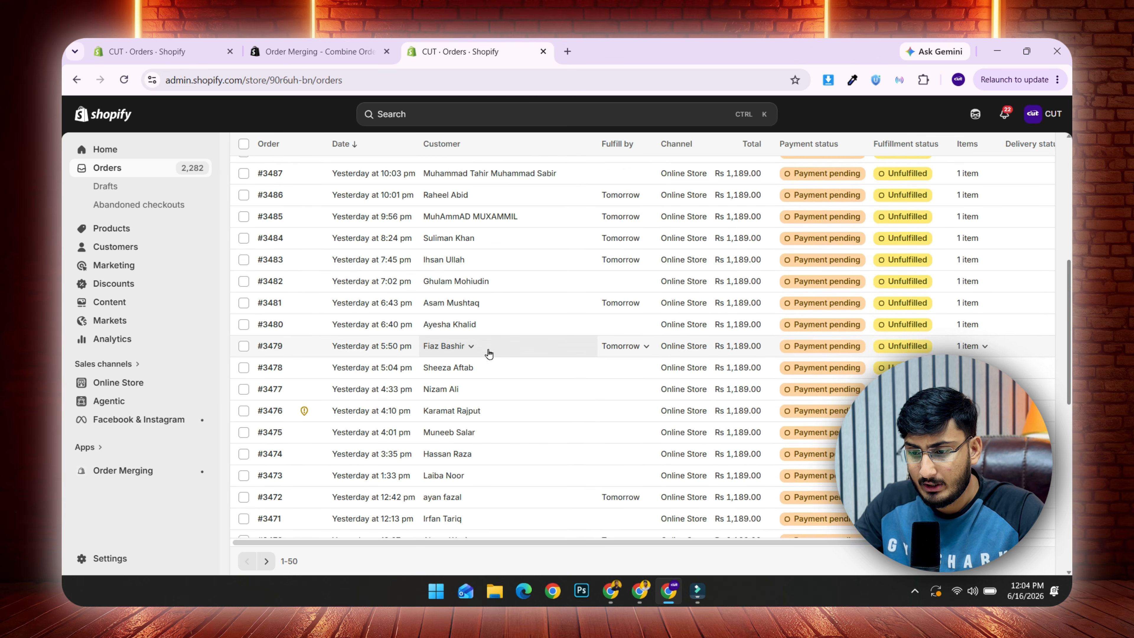
scroll(489, 353, "down", 1)
scroll(489, 352, "down", 1)
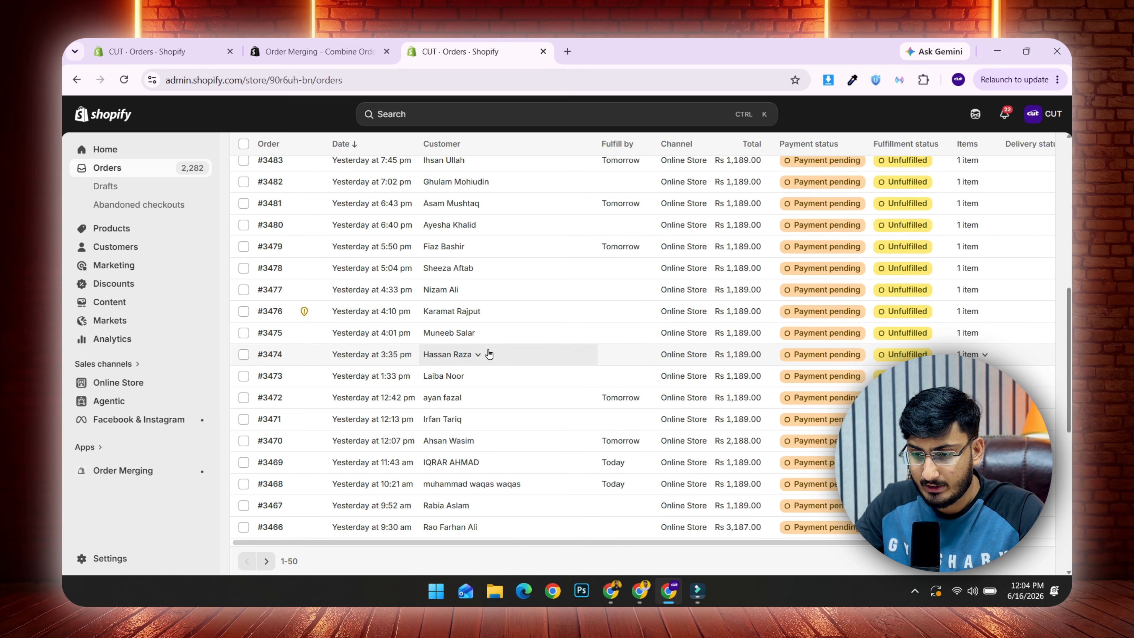
scroll(489, 354, "down", 1)
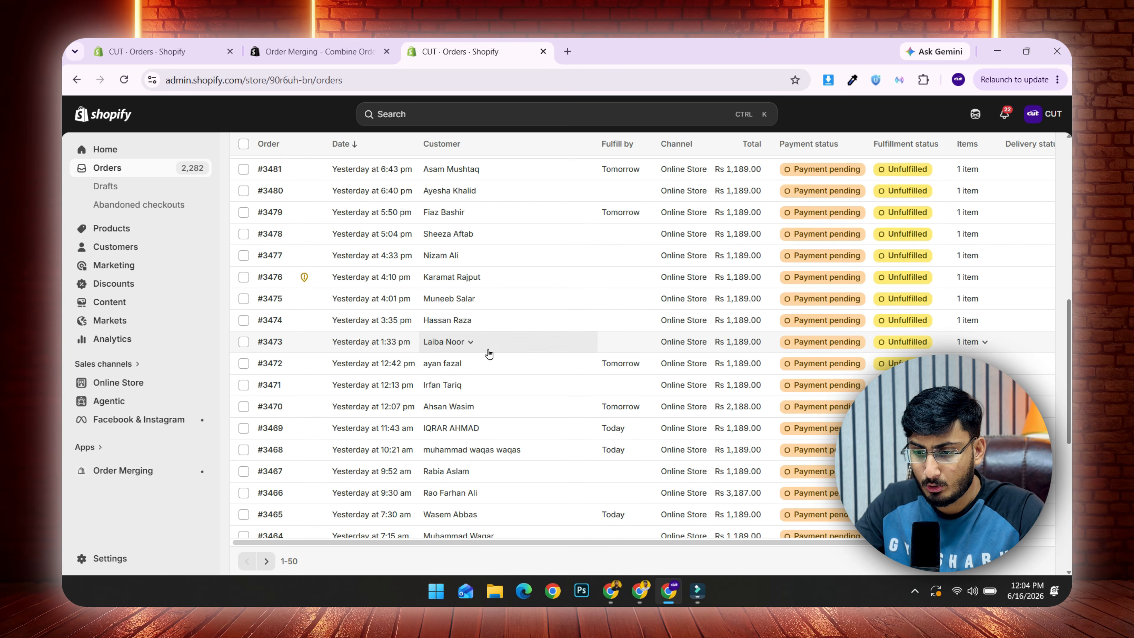
scroll(489, 353, "down", 1)
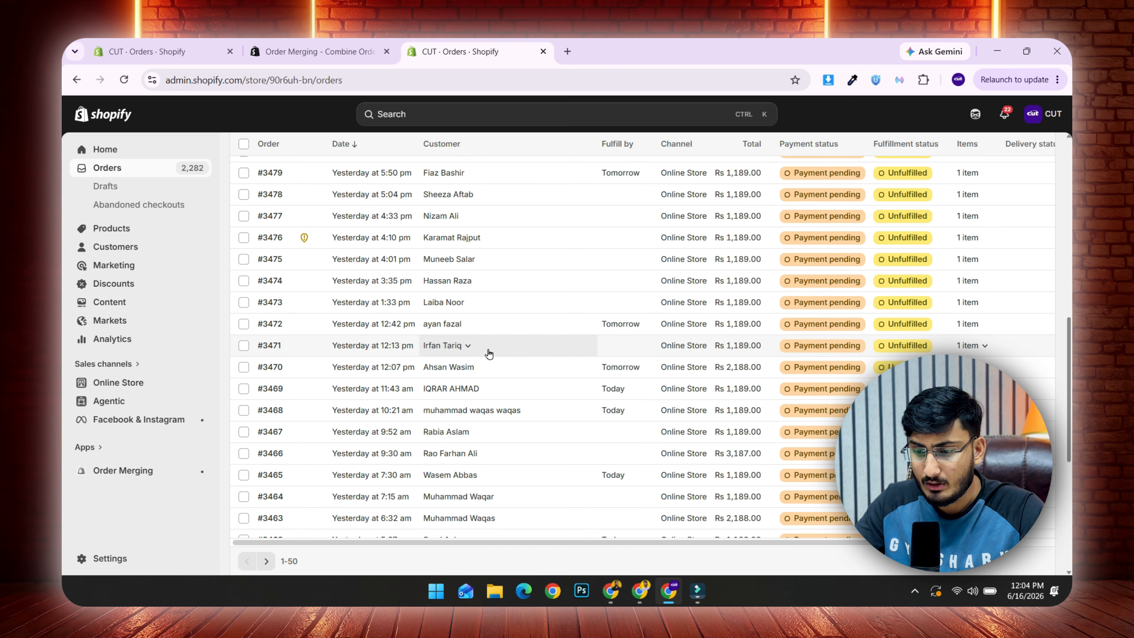
scroll(488, 354, "down", 2)
scroll(504, 465, "down", 1)
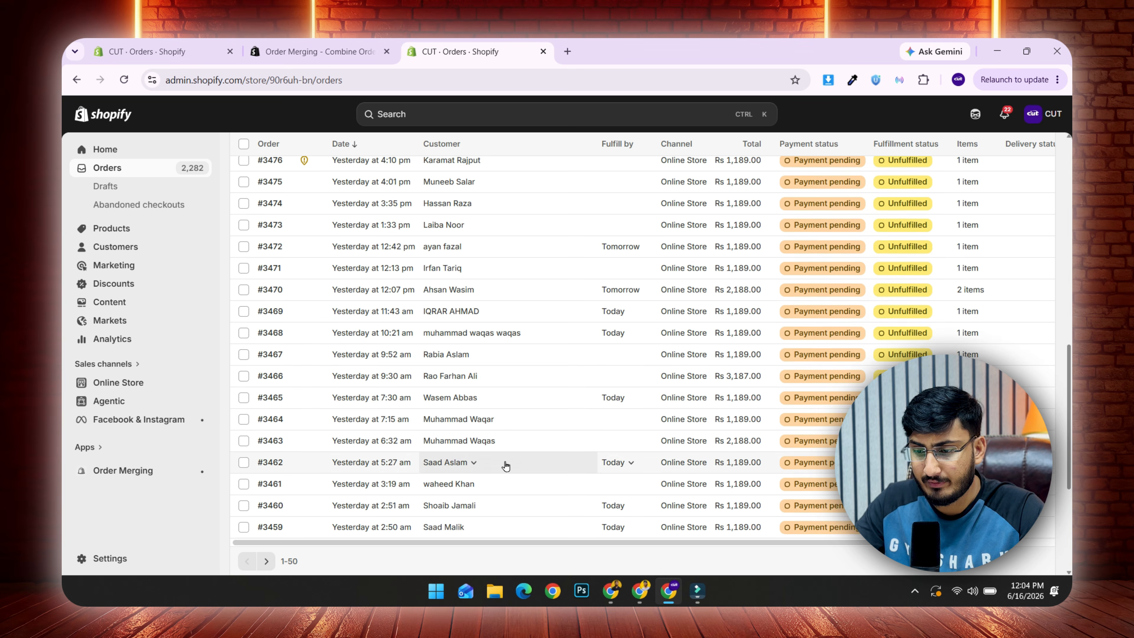
scroll(505, 465, "down", 4)
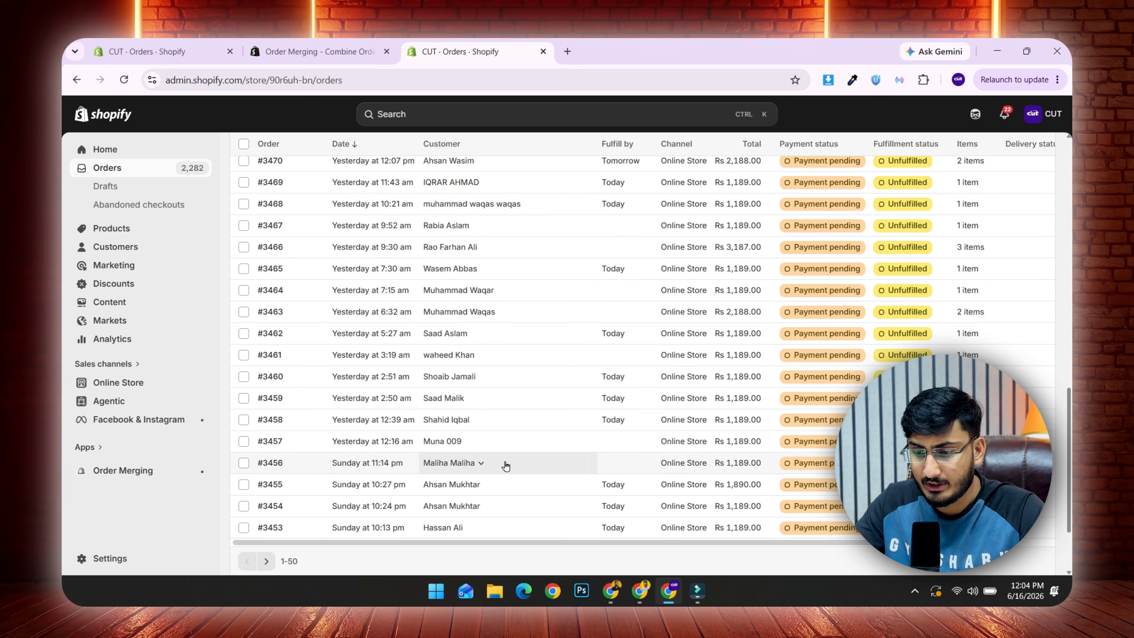
scroll(505, 465, "down", 1)
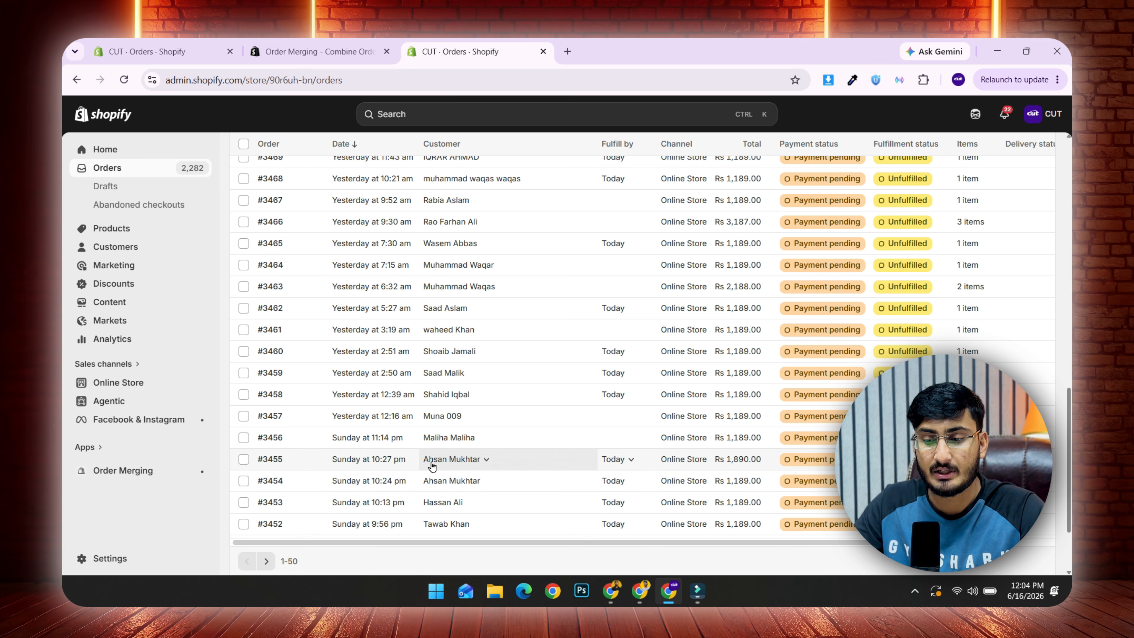
Select the same customer's two orders from Sunday at 10:27 pm and 10:24 pm and send them to Merge selected orders.
left_click(242, 460)
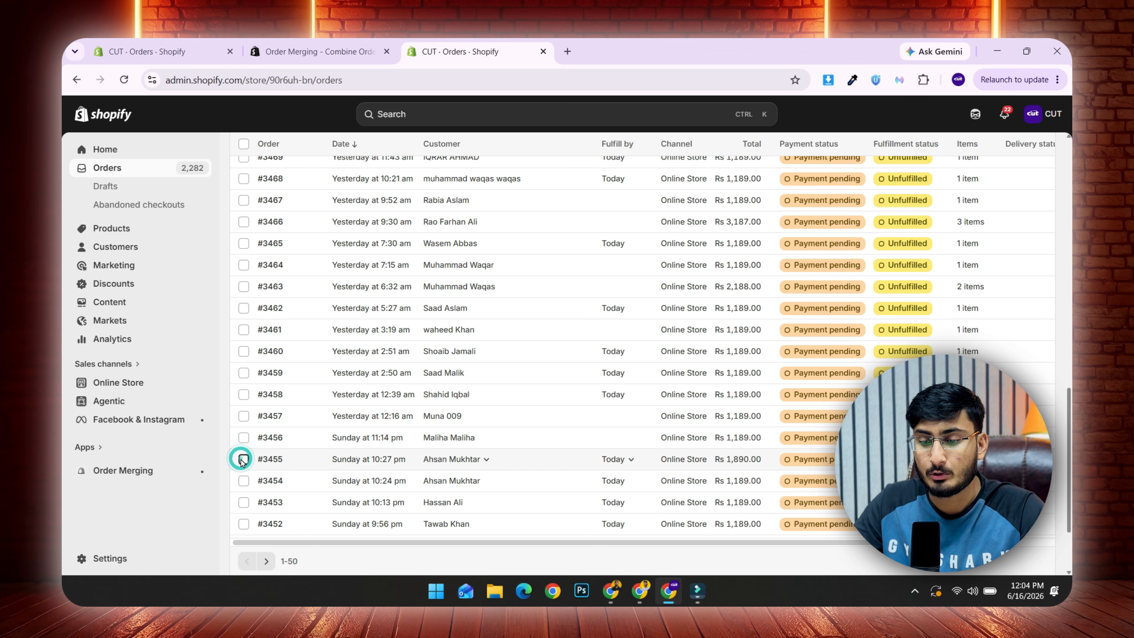
left_click(244, 481)
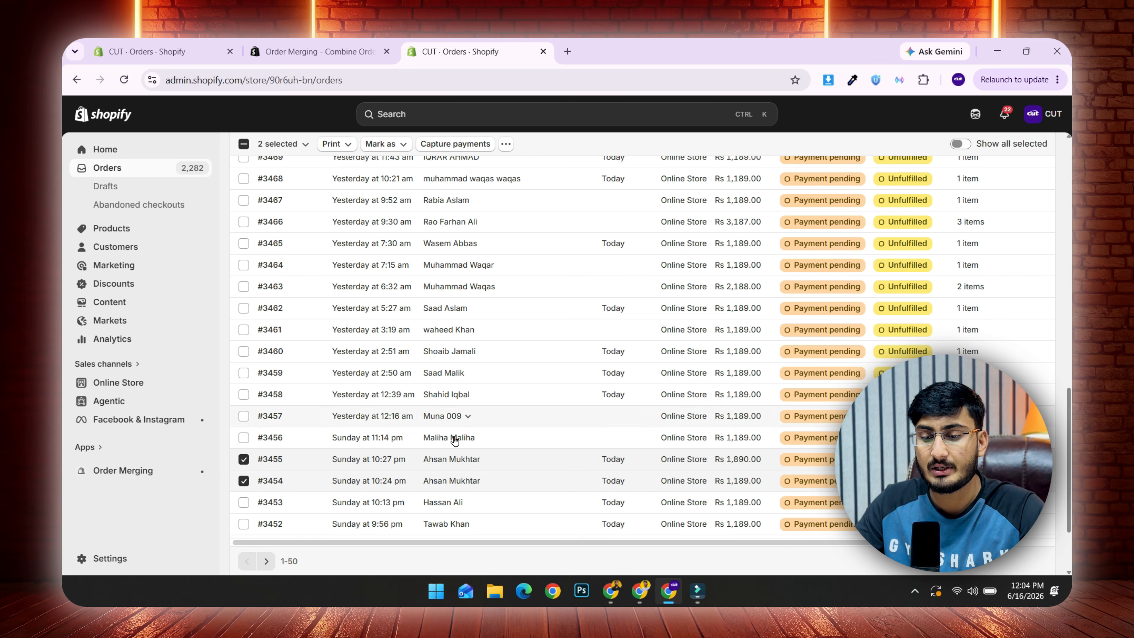
left_click(506, 143)
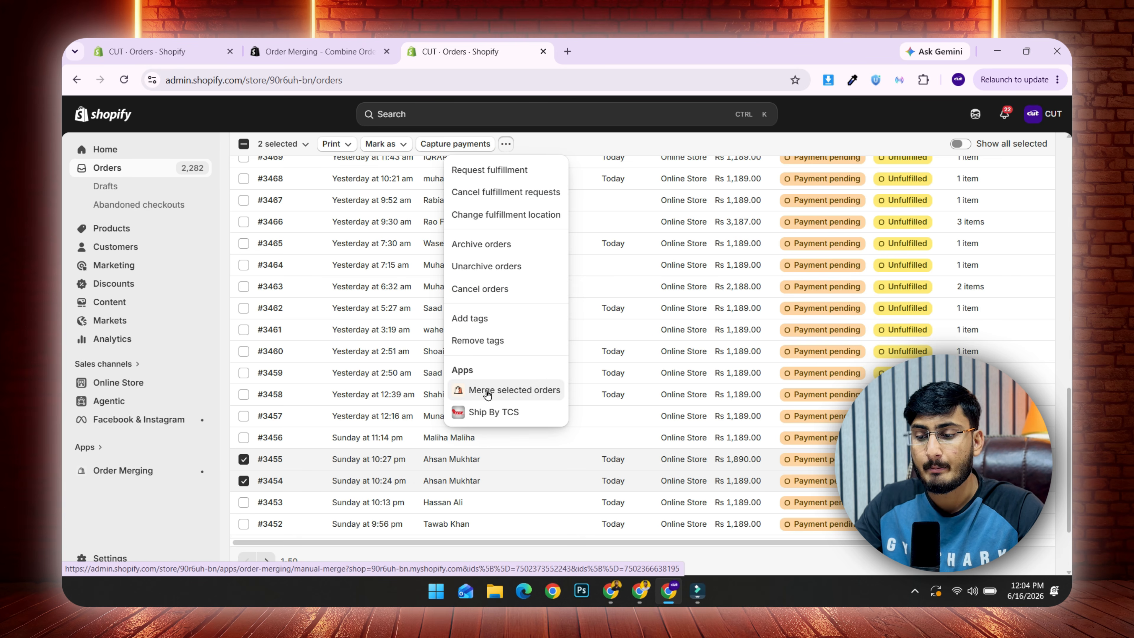
left_click(523, 392)
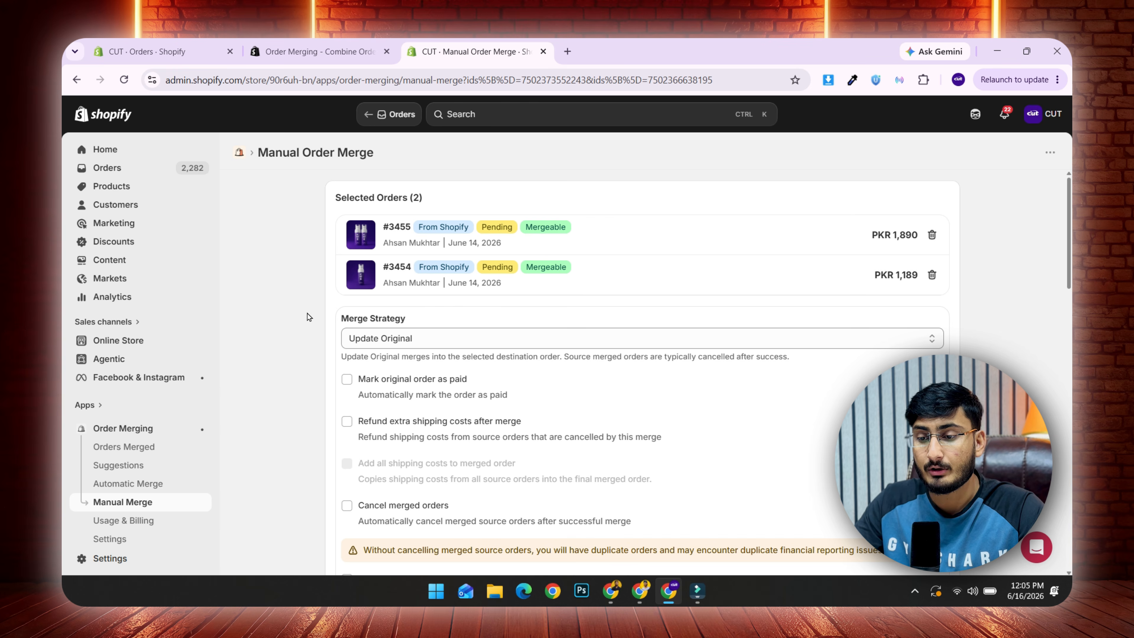
Choose the Update Original merge strategy and review the payment, shipping refund, cancellation, notes and archiving options.
scroll(307, 317, "down", 2)
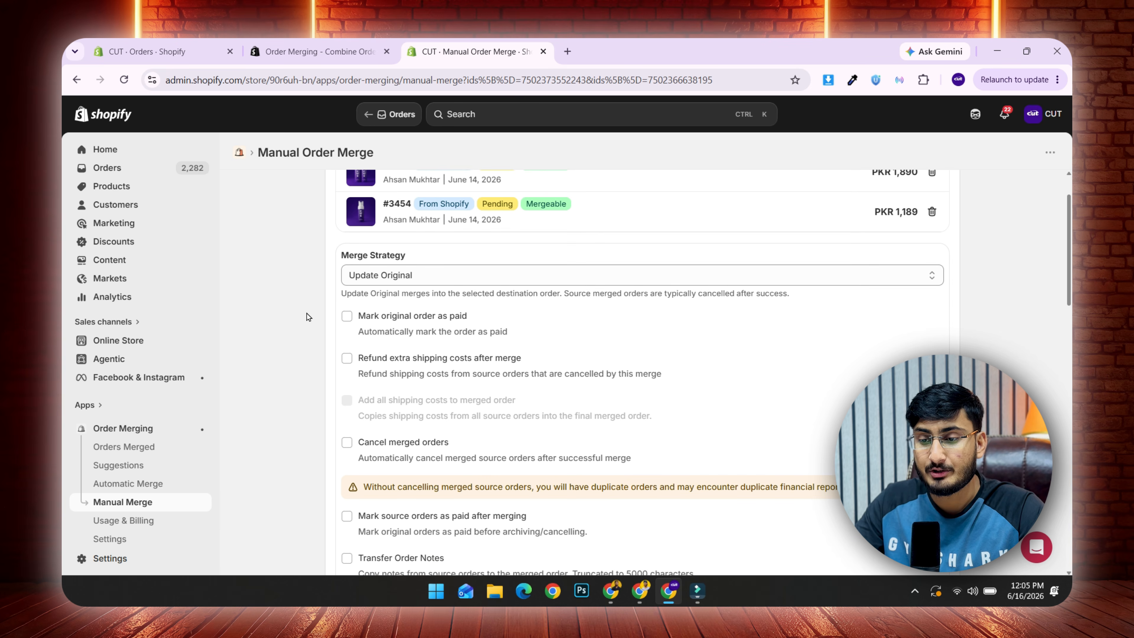
left_click(420, 277)
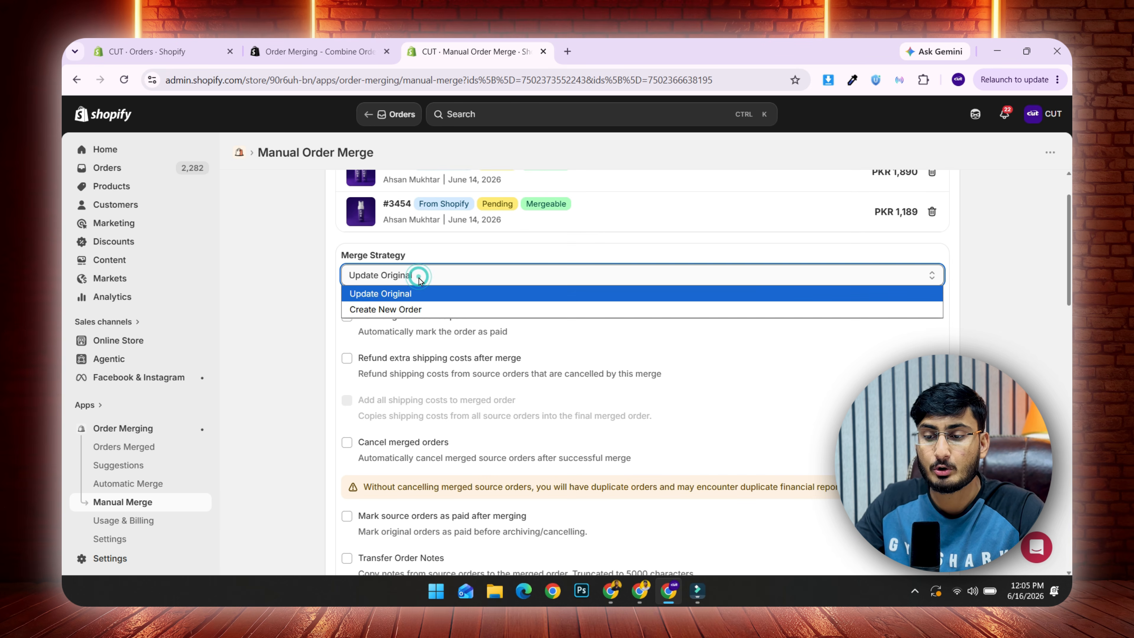
left_click(418, 294)
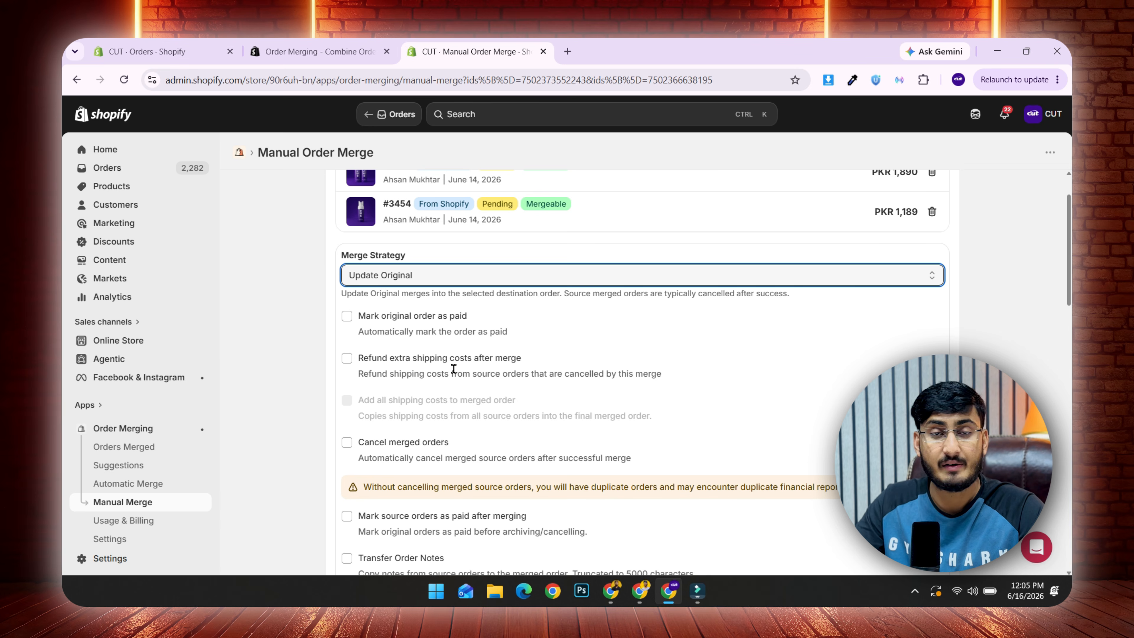
scroll(453, 367, "down", 3)
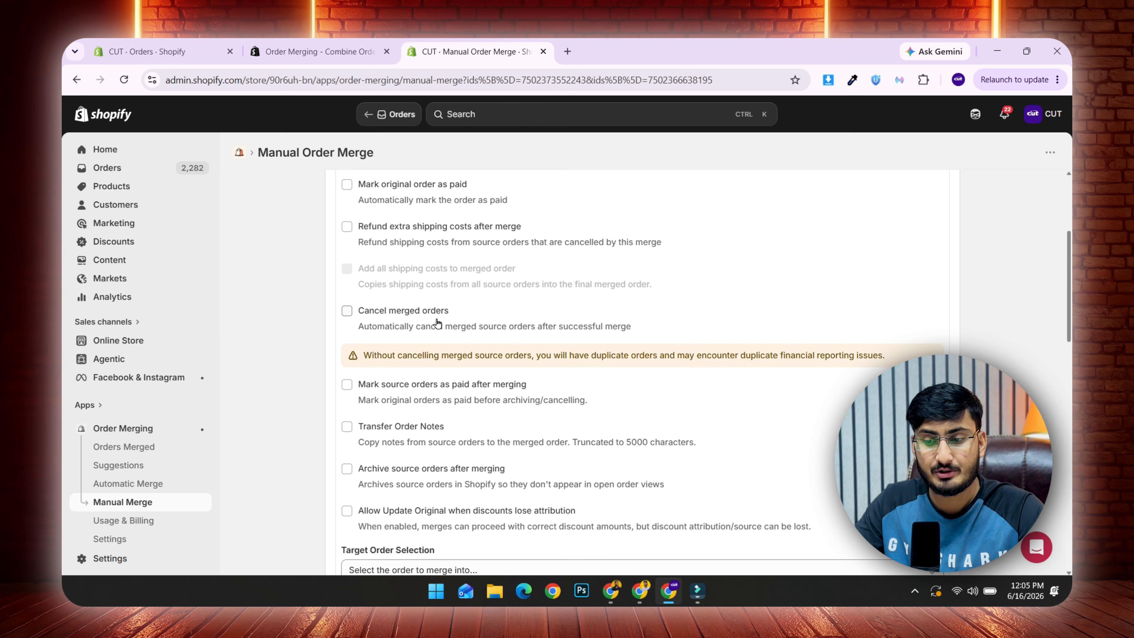
scroll(437, 323, "down", 1)
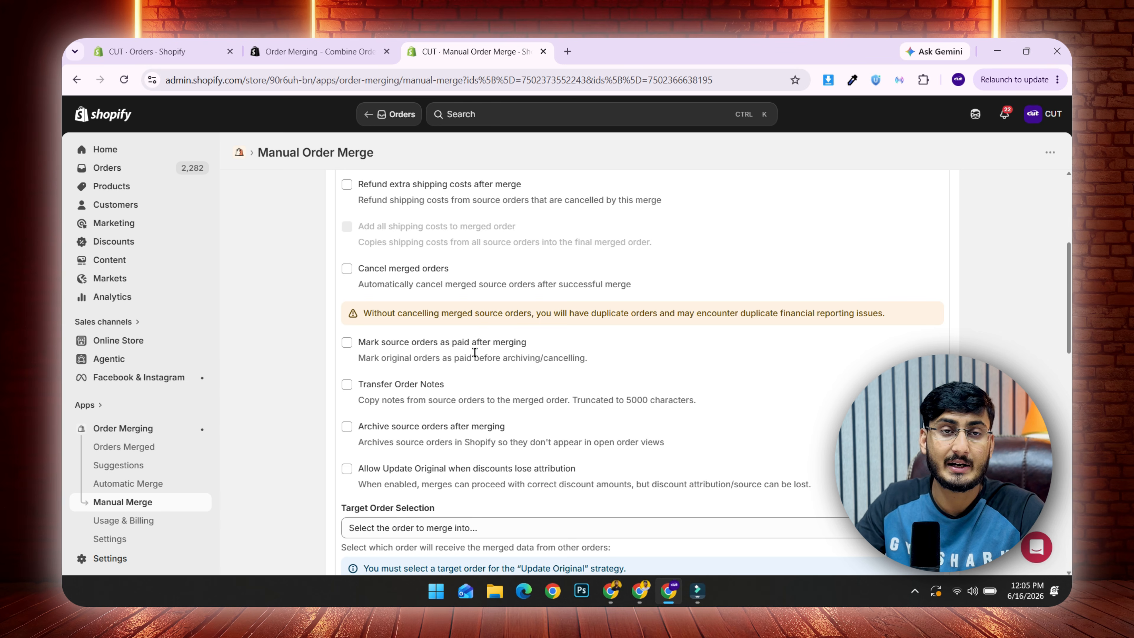
scroll(437, 353, "up", 1)
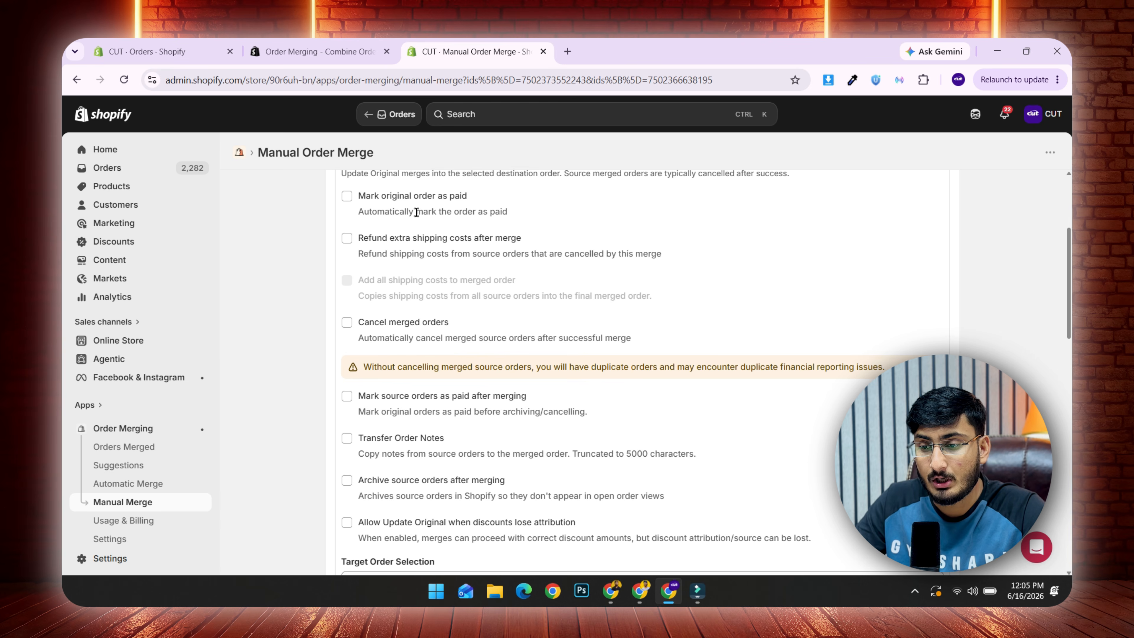
scroll(434, 392, "down", 2)
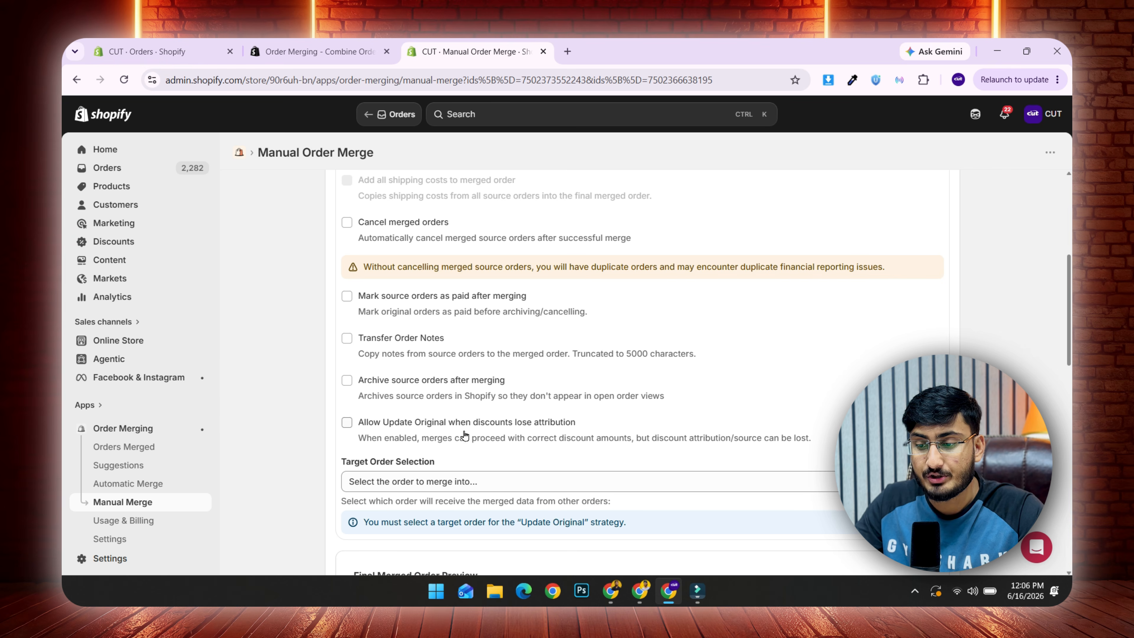
scroll(553, 435, "down", 3)
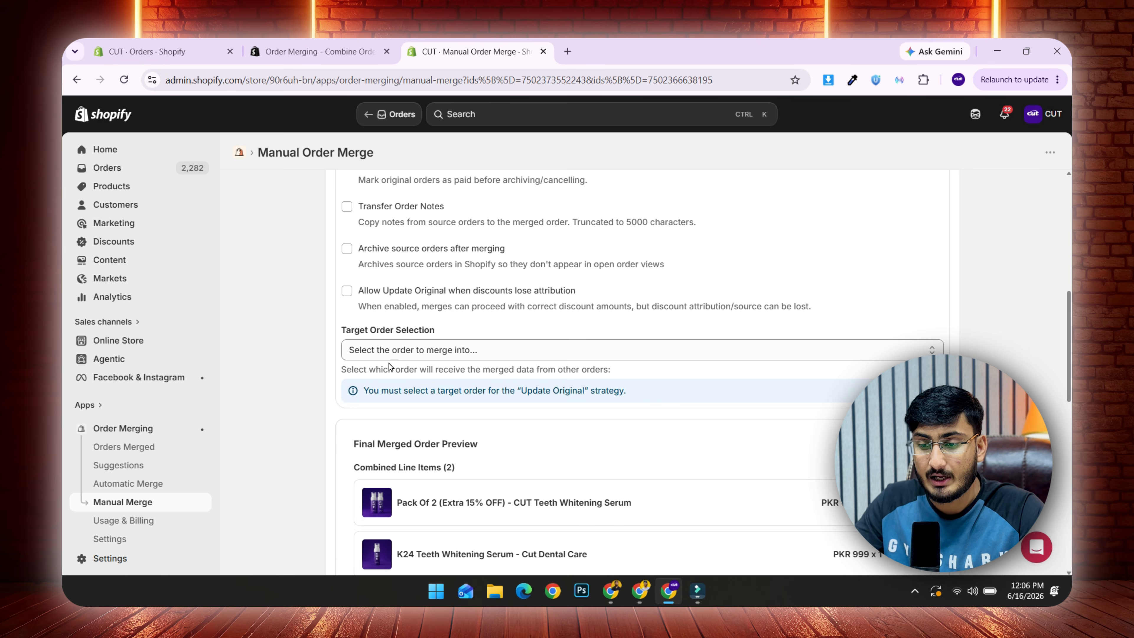
Set the PKR 1,189 order as the target order and check the final merged order preview.
left_click(419, 350)
left_click(418, 383)
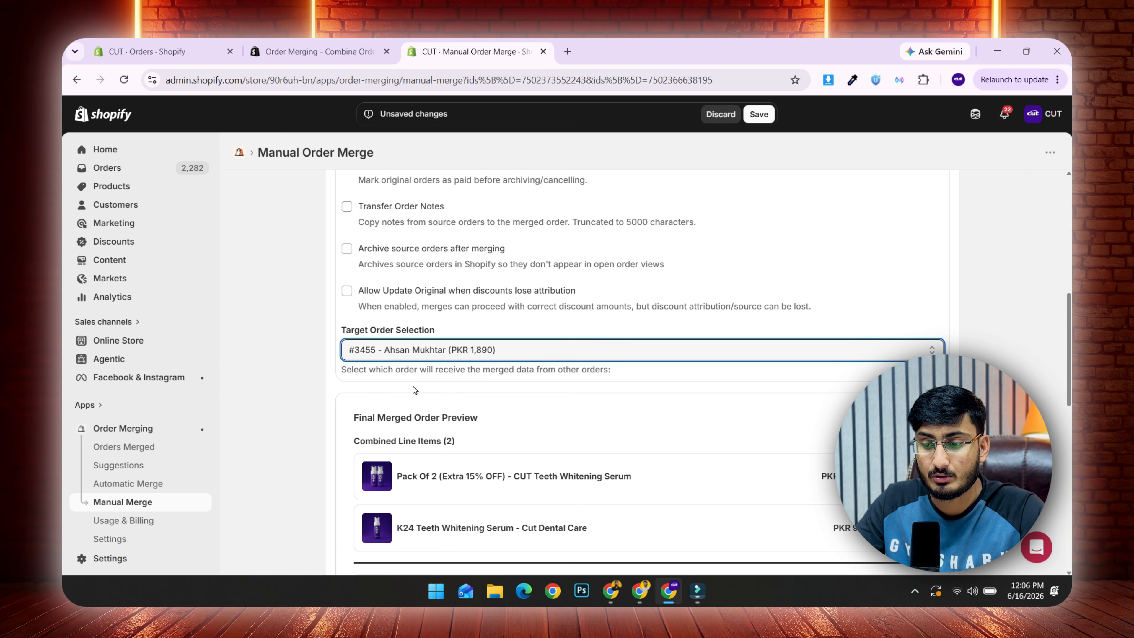
left_click(467, 360)
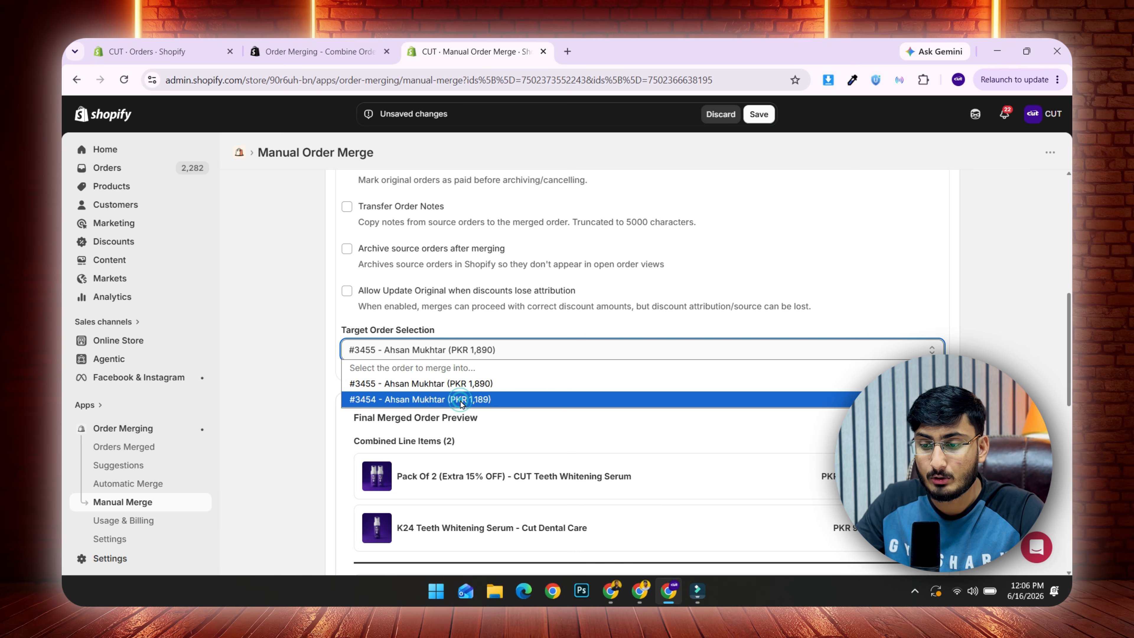
left_click(460, 402)
scroll(460, 402, "down", 5)
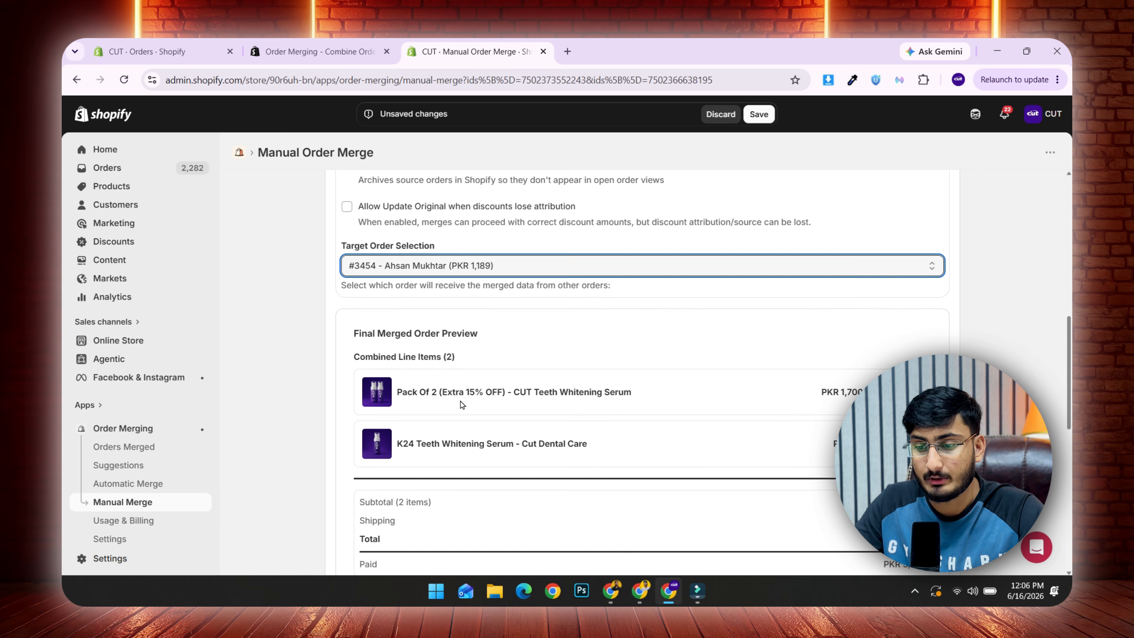
Check the combined line item prices, subtotal, shipping and total in the final merged order preview.
scroll(460, 401, "up", 2)
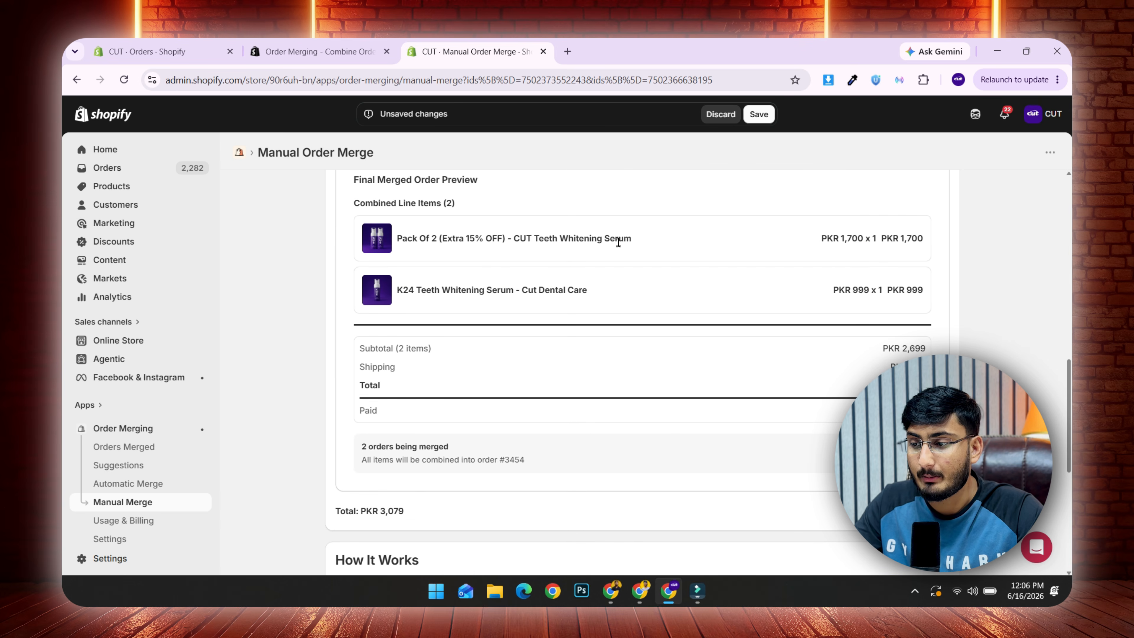
left_click_drag(858, 242, 905, 239)
left_click_drag(858, 292, 907, 289)
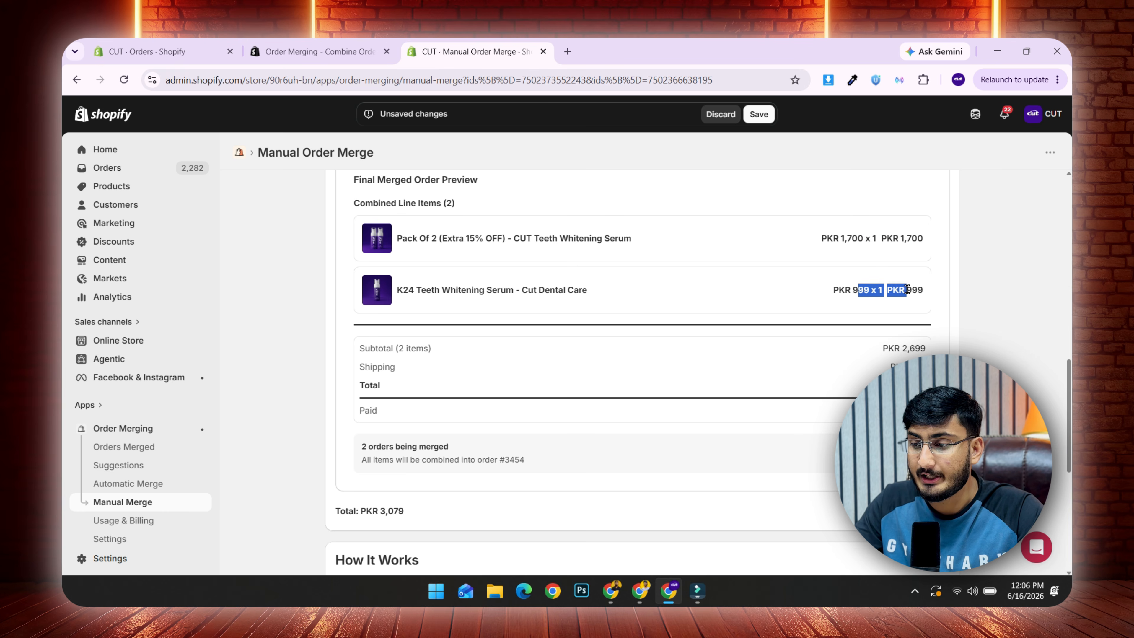
left_click(894, 350)
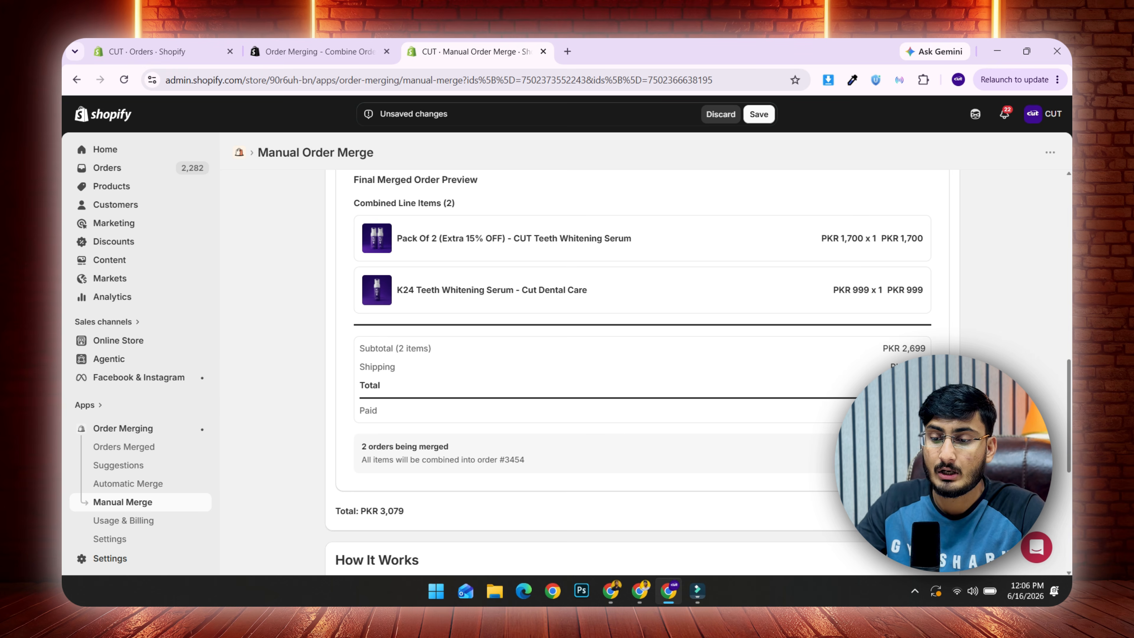
scroll(625, 371, "down", 1)
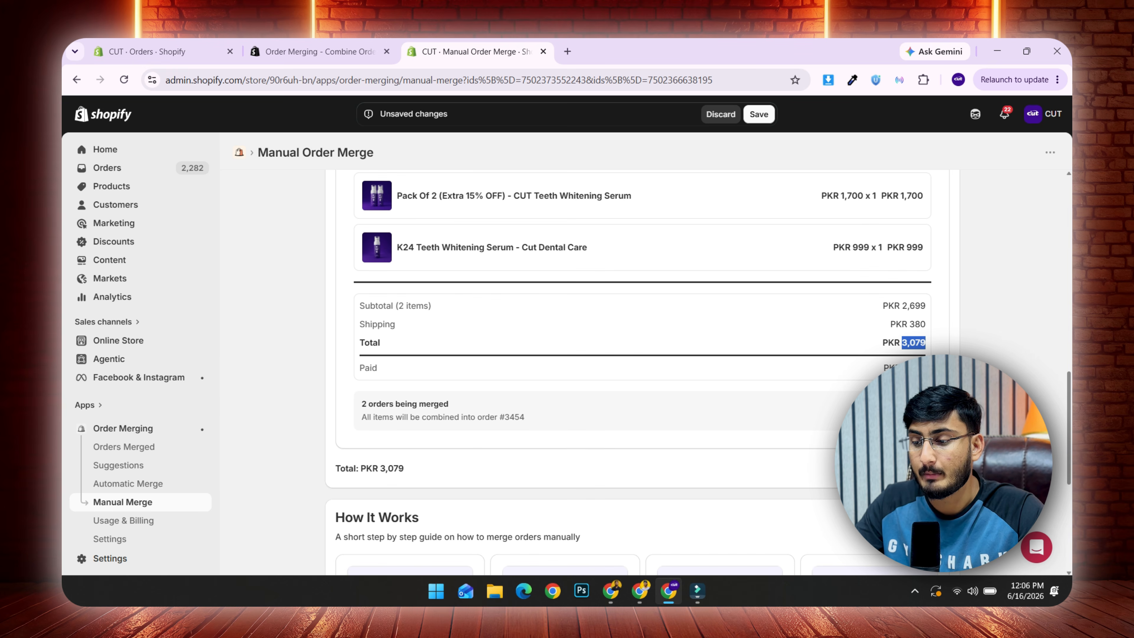
Merge the two selected orders with confirmation and open the Orders Merged page of the Order Merging app.
left_click(919, 468)
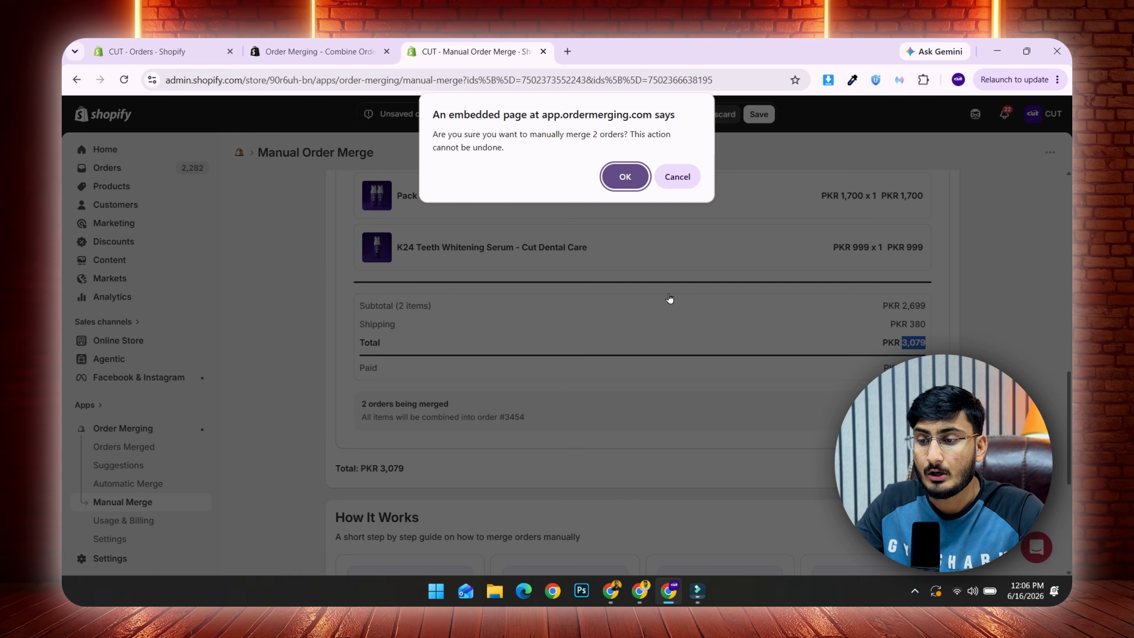
left_click(624, 178)
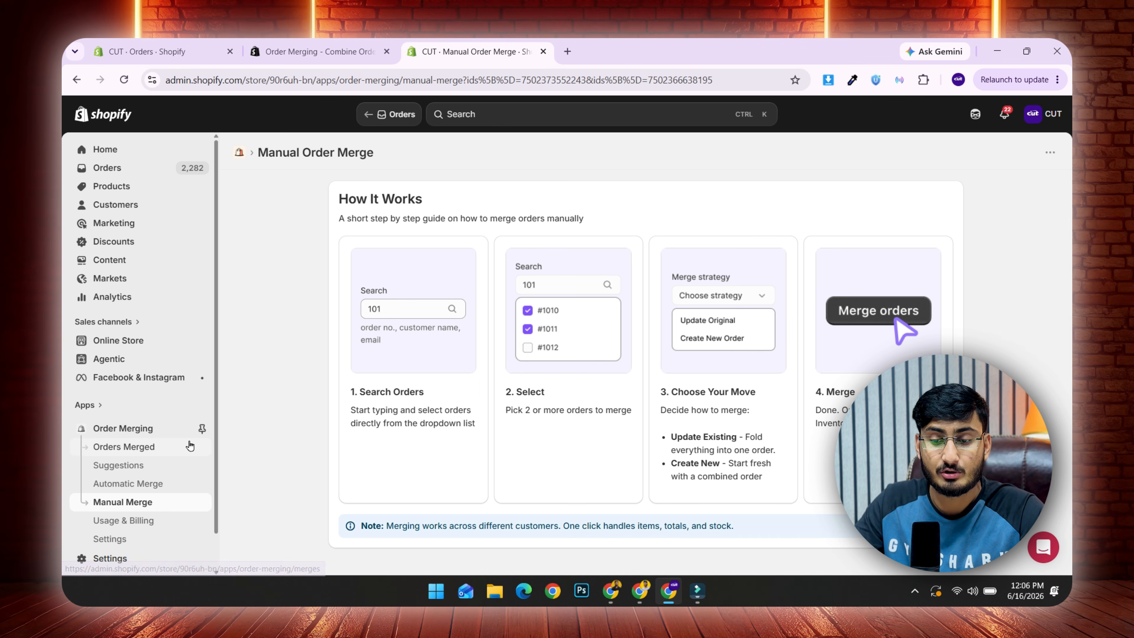
left_click(127, 448)
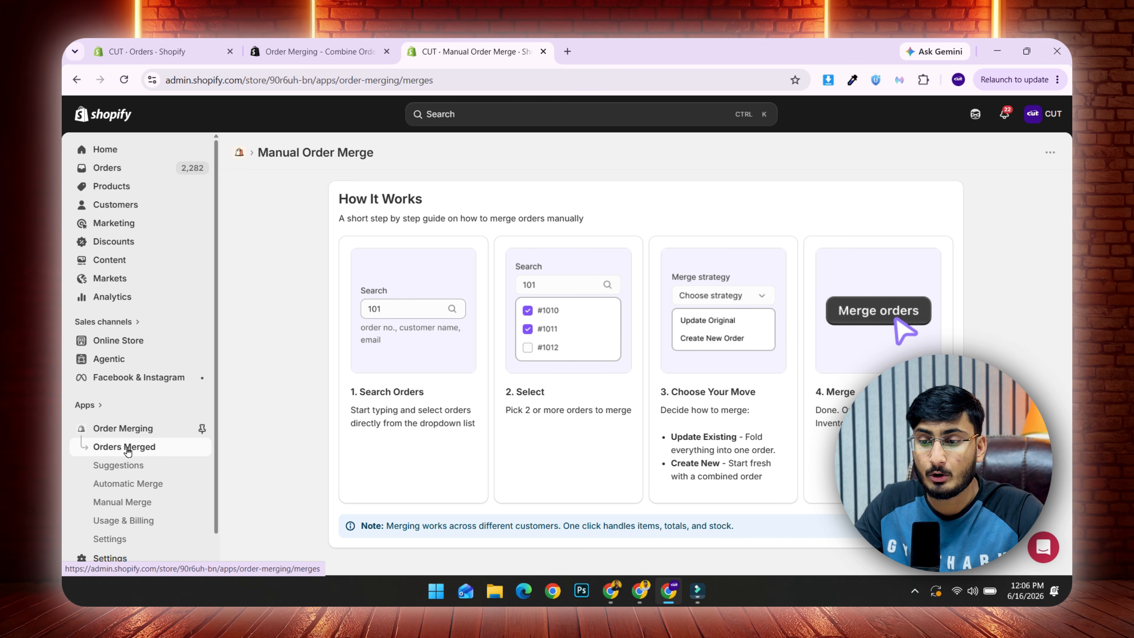